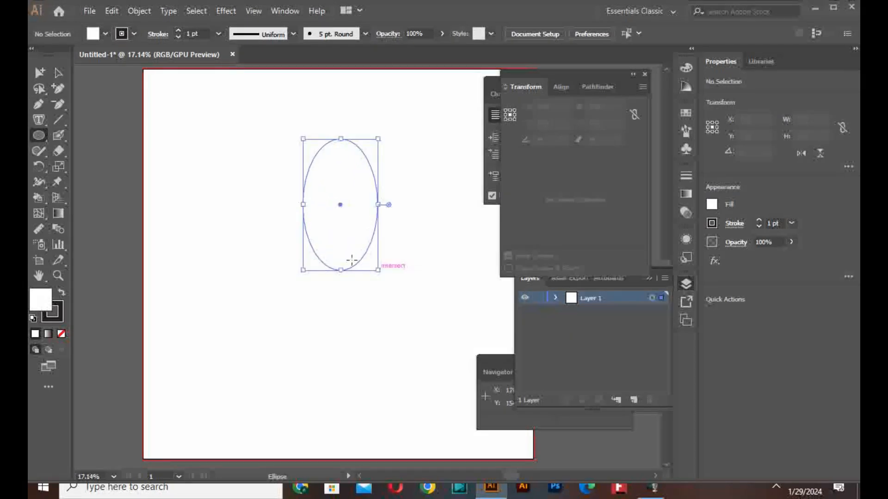
Shorten the ellipse to about 925 px high and remove its stroke
key("v")
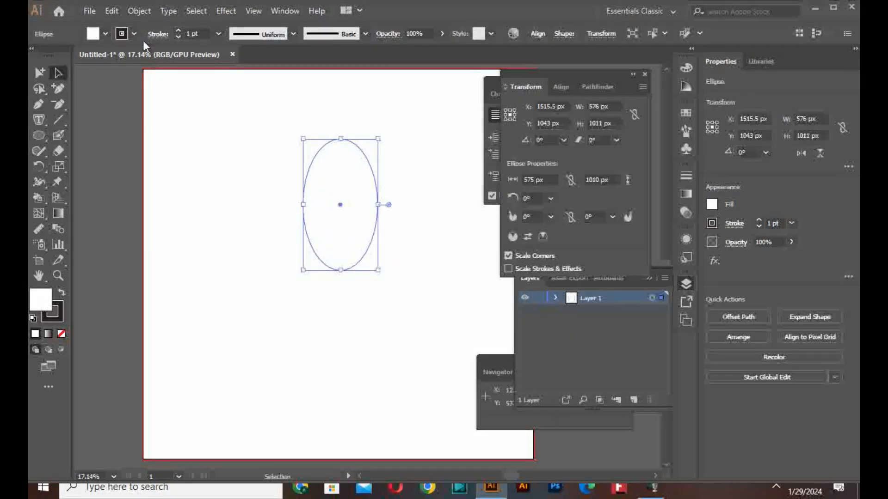
left_click_drag(344, 275, 343, 264)
left_click(132, 34)
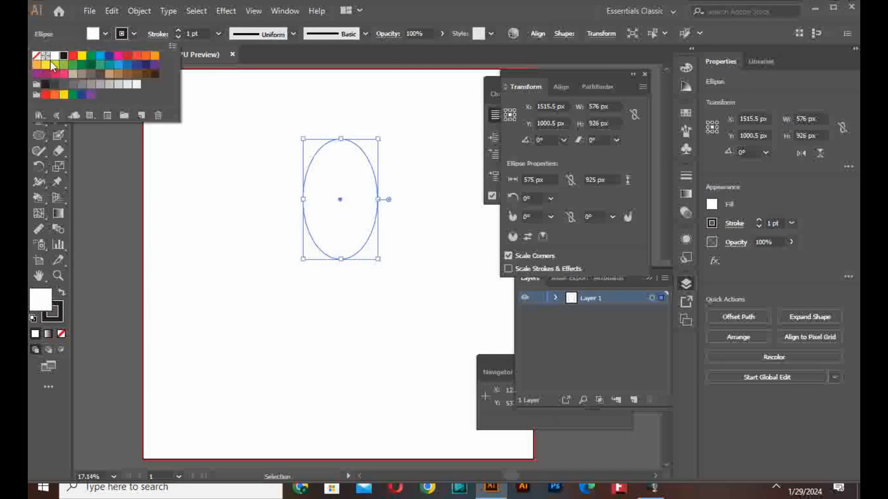
left_click(37, 56)
Fill the ellipse with a medium green swatch
left_click(106, 34)
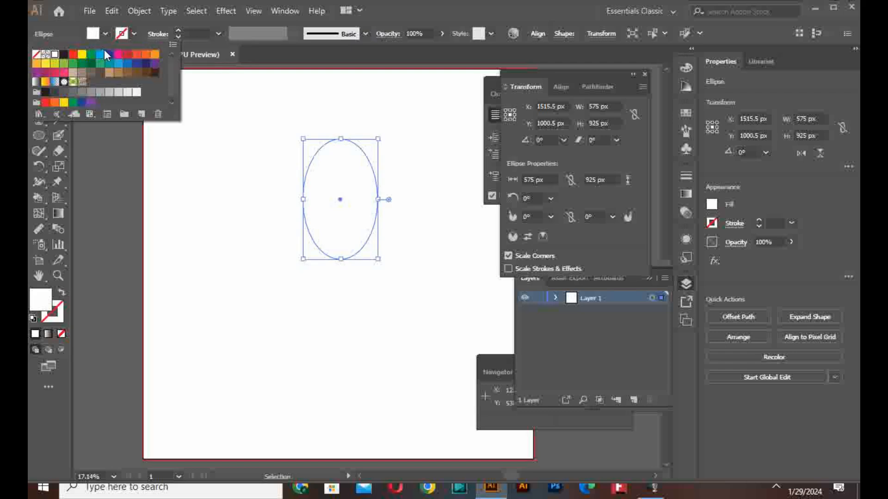
left_click(72, 65)
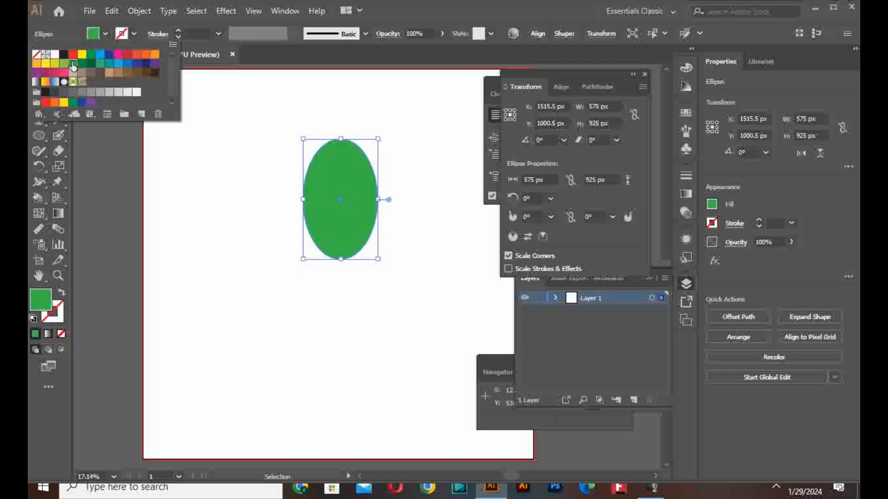
left_click(265, 205)
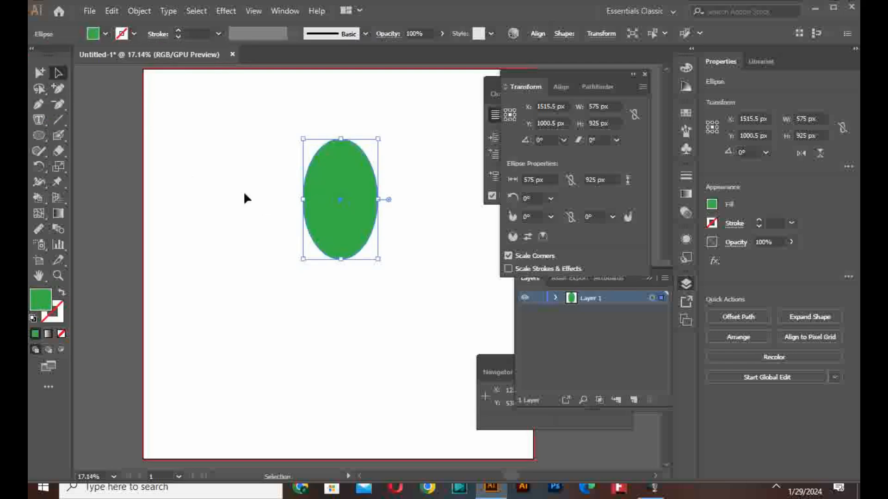
Draw an eight-pointed star and flatten it to about 300 by 161 px, tilted slightly over the top end of the ellipse
left_click(44, 131)
left_click(96, 196)
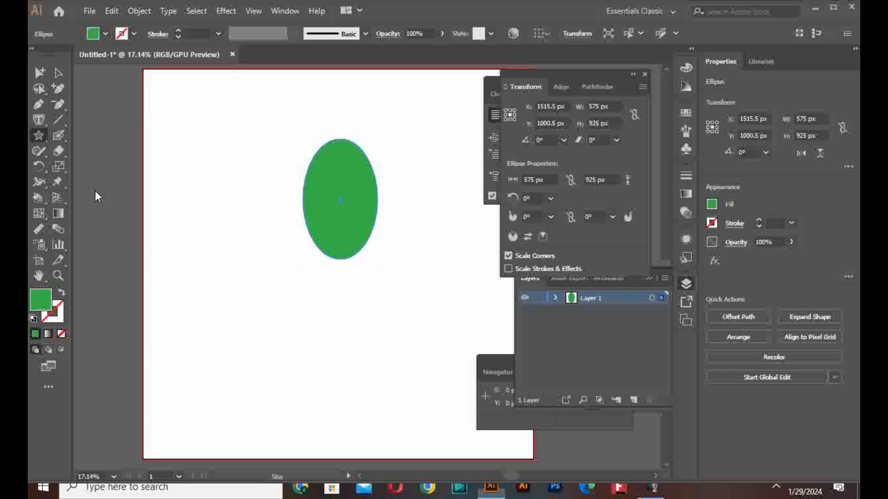
left_click_drag(261, 168, 321, 181)
key("Up")
key("Up")
key("Up")
left_click(59, 73)
scroll(344, 138, "up", 2)
scroll(345, 139, "up", 2)
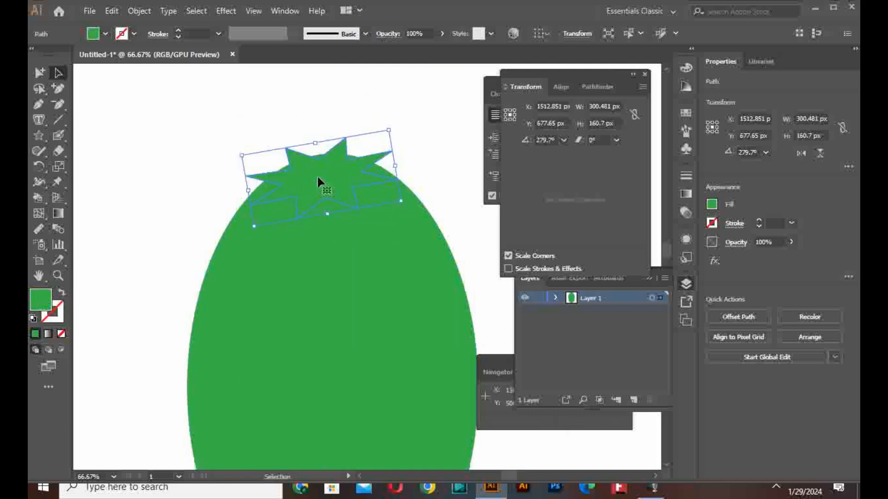
Fill the star with a darker green swatch so it contrasts with the ellipse
left_click(104, 32)
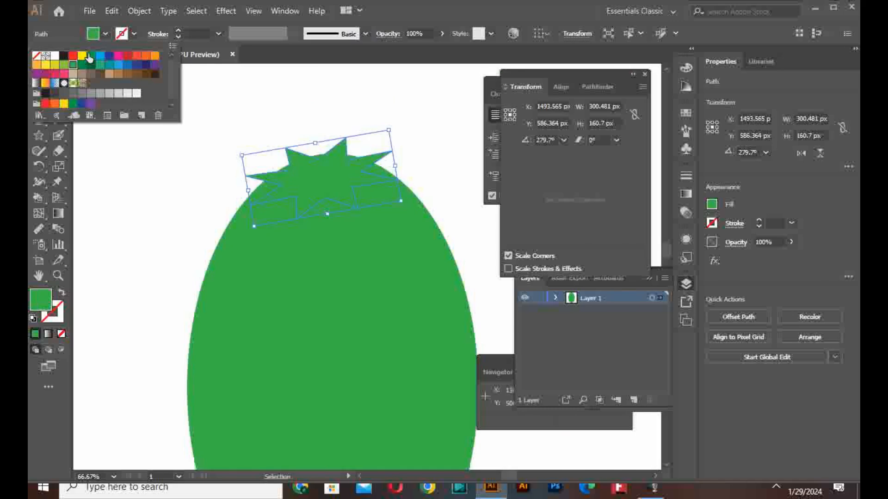
left_click(90, 57)
left_click(234, 114)
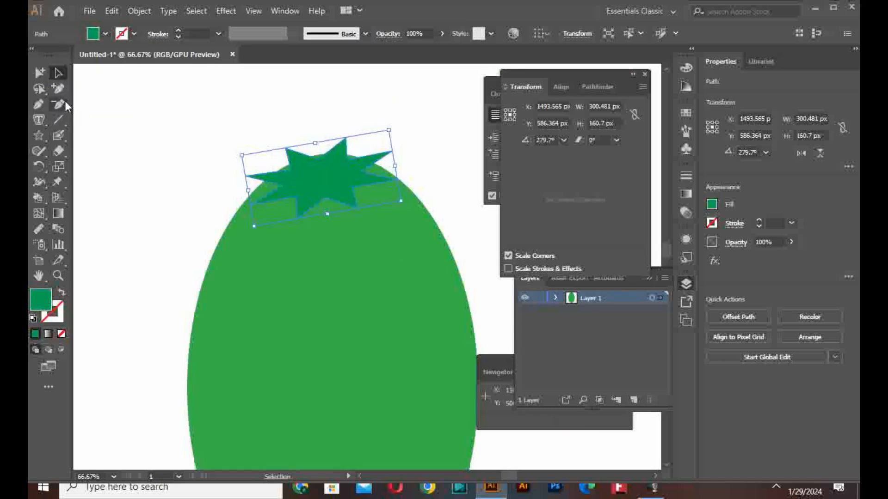
Move the star's upper and side points onto the ellipse's outline with the Curvature tool
left_click_drag(43, 91, 65, 120)
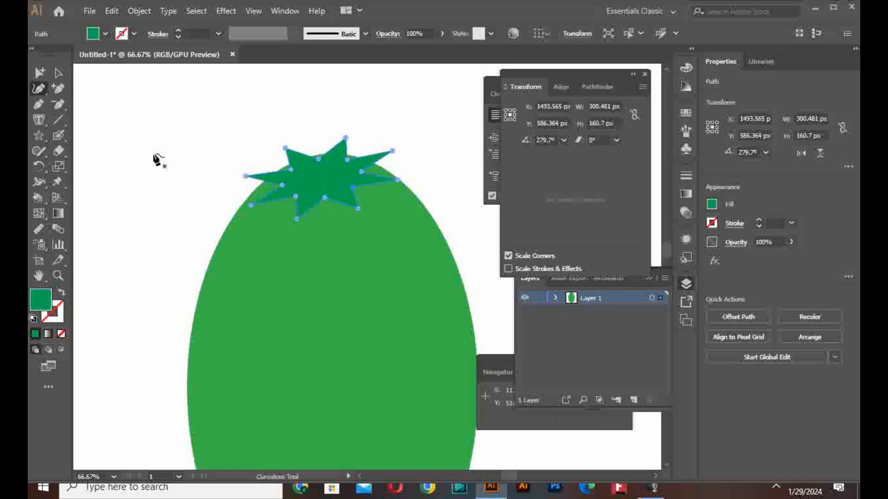
left_click_drag(245, 191, 244, 196)
left_click(271, 168)
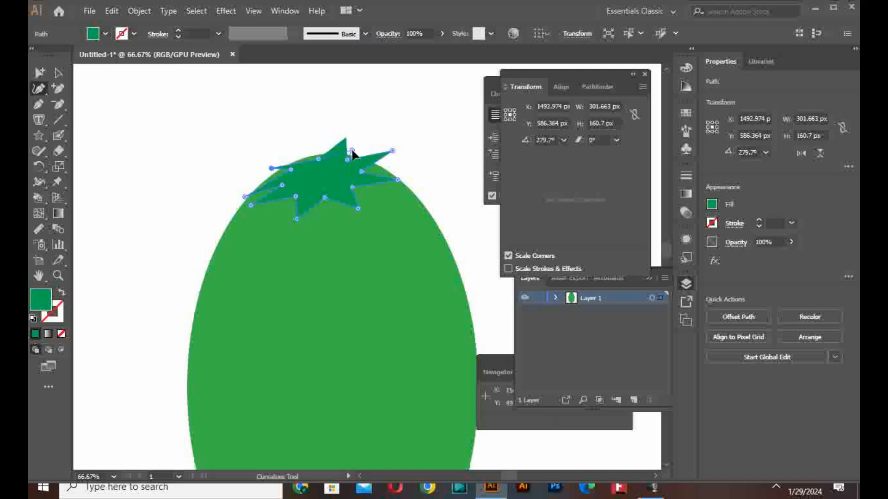
left_click(352, 152)
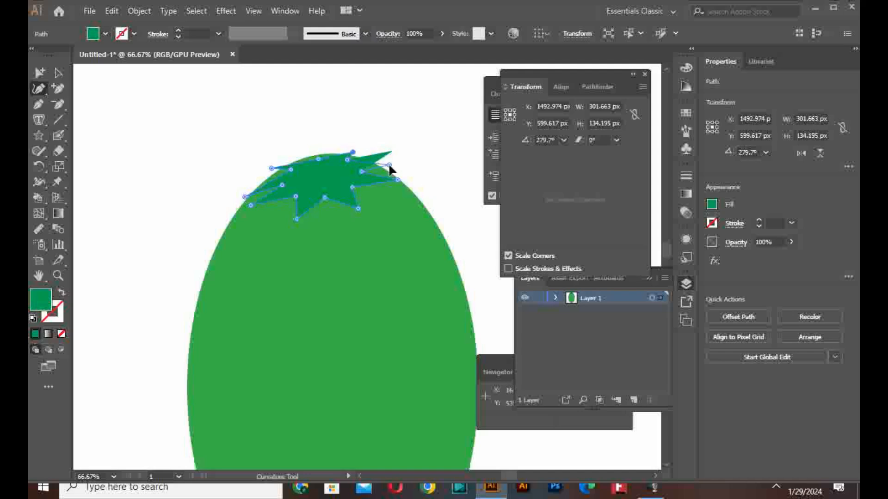
left_click(387, 170)
left_click_drag(397, 179, 401, 187)
left_click_drag(318, 158, 273, 181)
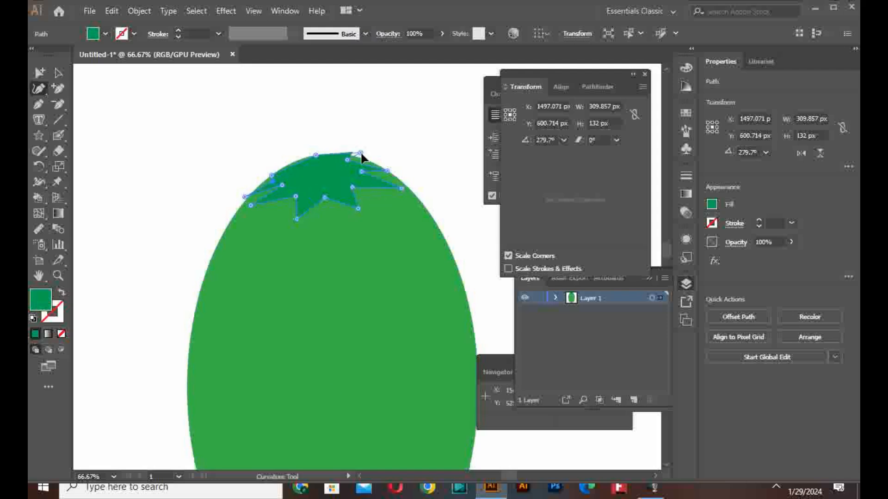
left_click_drag(364, 156, 365, 160)
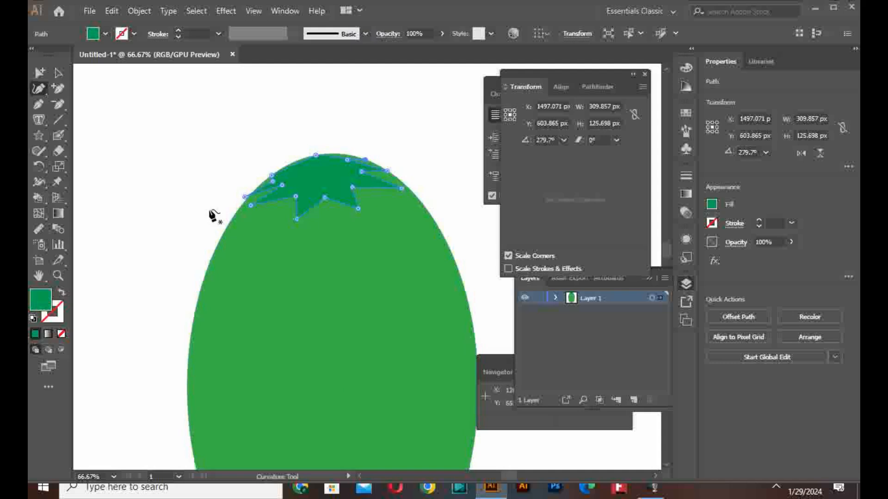
Pull the star's far-left tip onto the ellipse's outline and bend the upper edges to follow the ellipse's curve
scroll(259, 191, "up", 4)
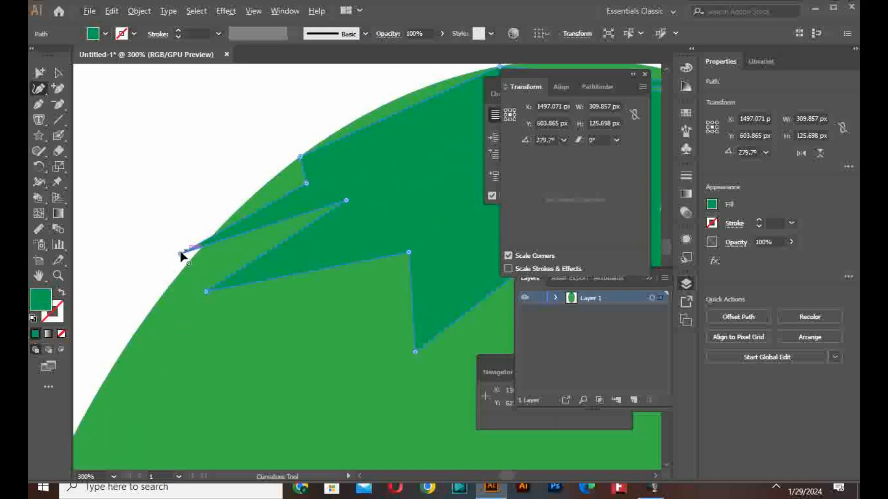
left_click_drag(187, 257, 190, 259)
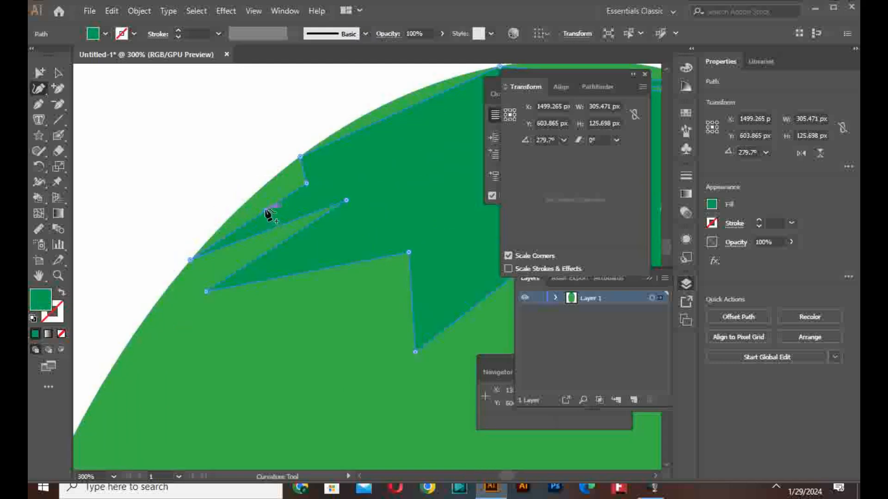
scroll(259, 196, "down", 4)
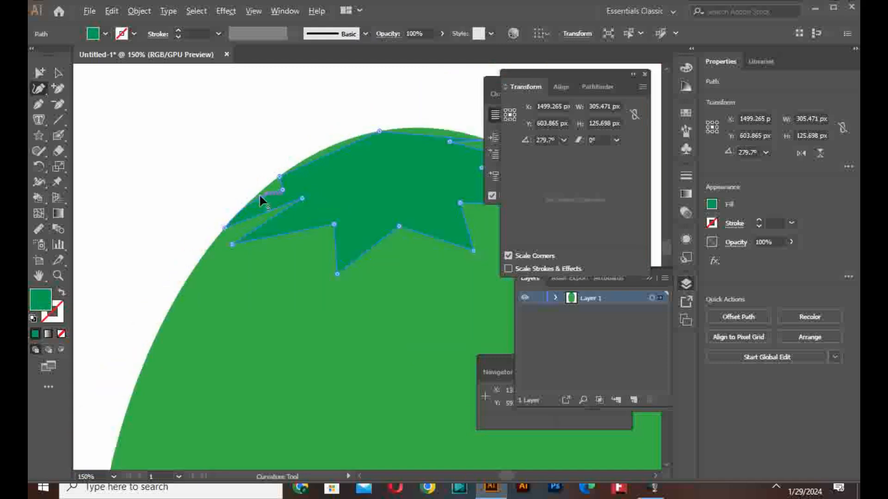
scroll(365, 170, "up", 4)
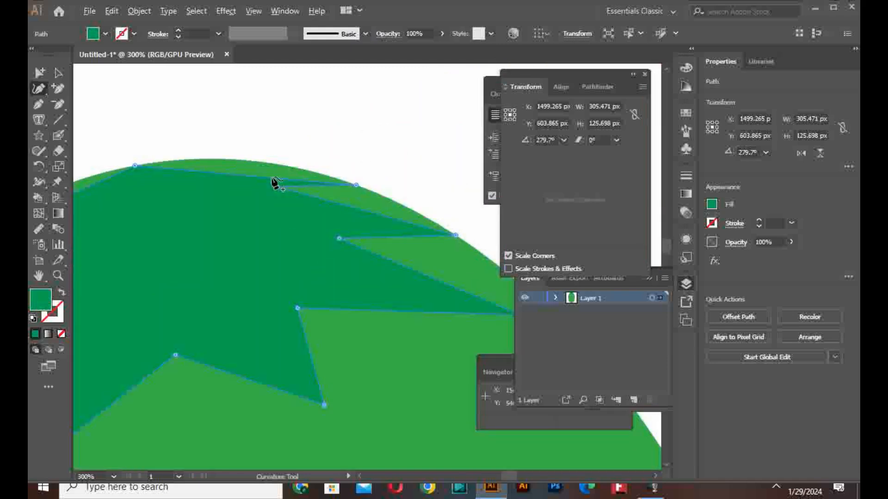
left_click_drag(270, 172, 272, 163)
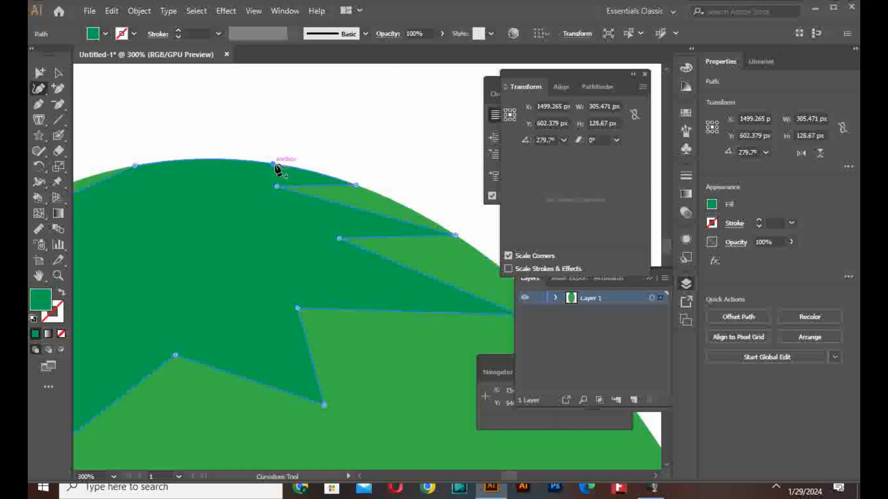
left_click_drag(122, 200, 318, 202)
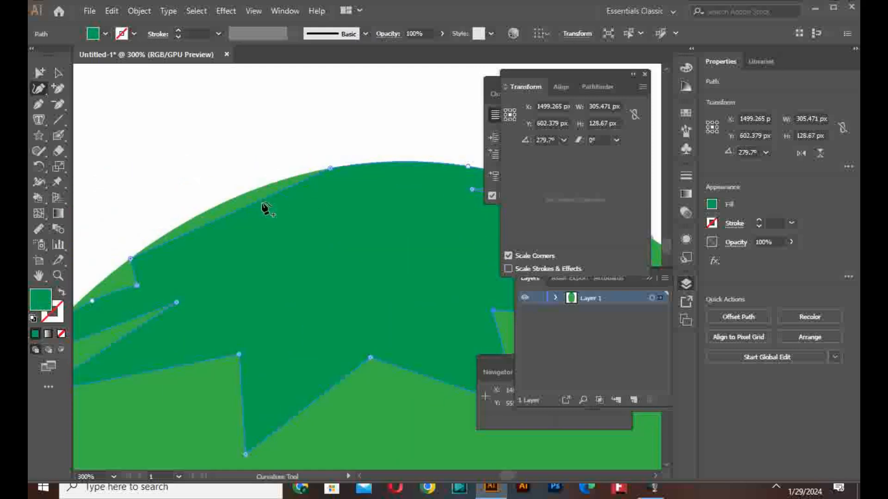
left_click_drag(262, 202, 257, 189)
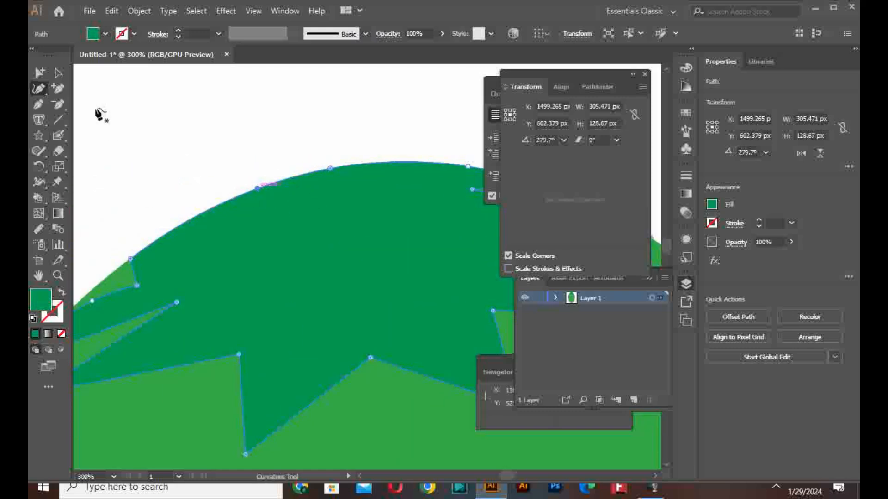
left_click(58, 73)
left_click(326, 132)
Bend the edges of the star's lower-left spikes into curves and shorten the left of the two bottom spikes
scroll(326, 132, "down", 4)
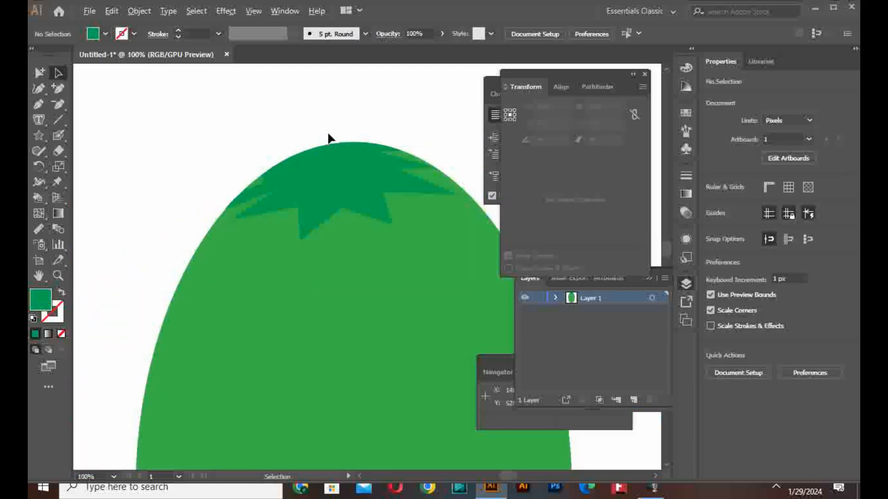
scroll(327, 135, "up", 2)
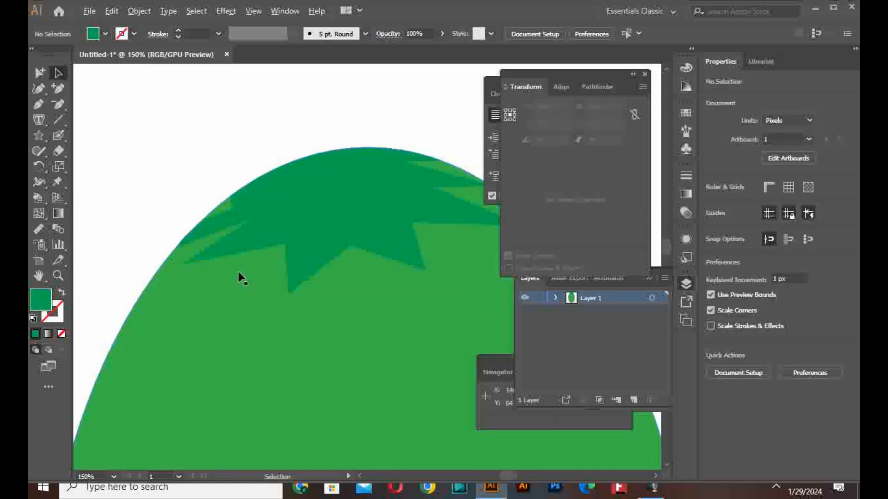
left_click(238, 252)
scroll(235, 251, "up", 4)
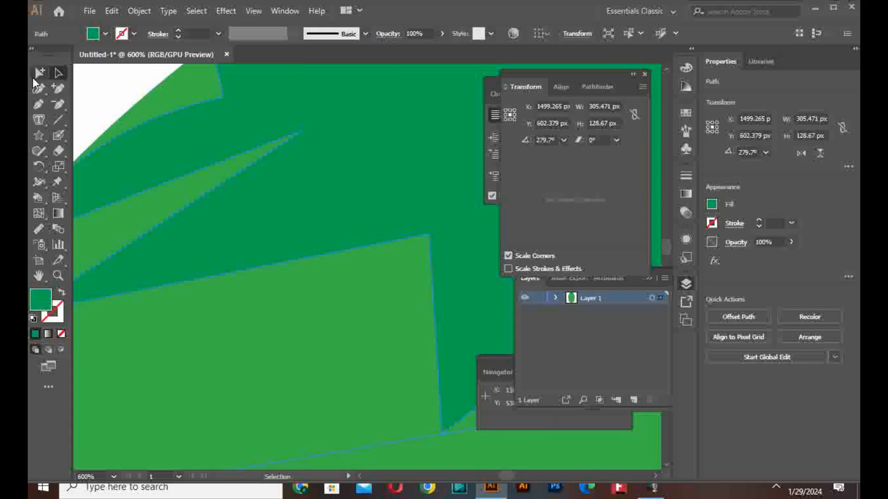
left_click(38, 89)
scroll(134, 141, "down", 1)
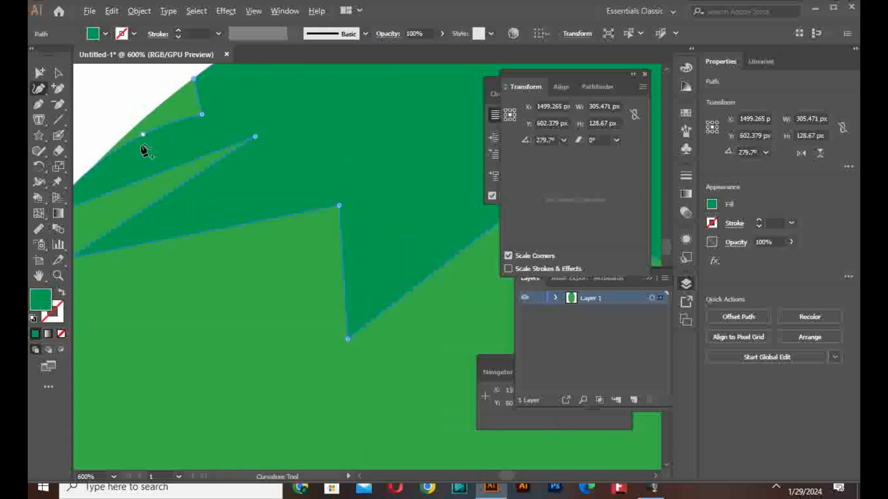
left_click(156, 192)
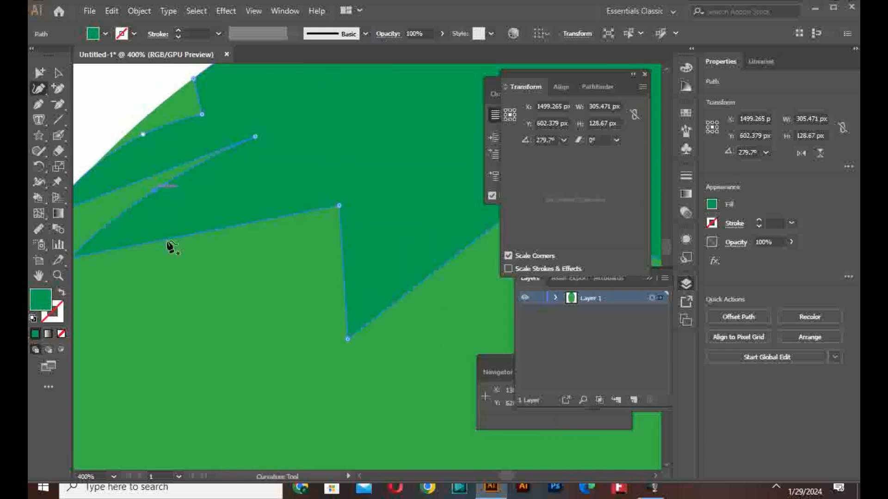
left_click(167, 227)
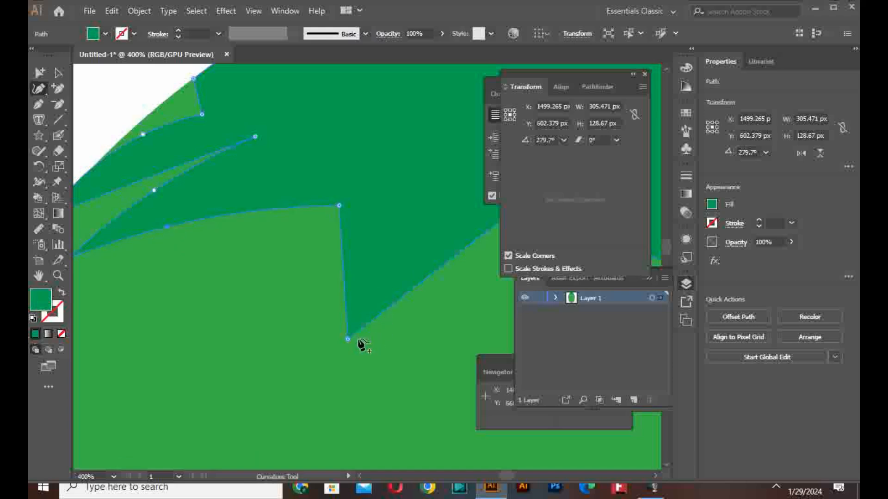
left_click_drag(324, 308, 323, 309)
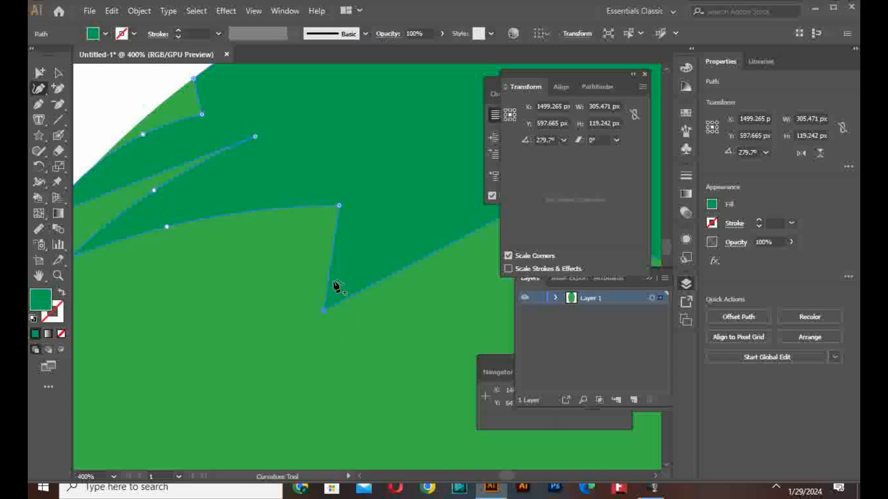
left_click(320, 265)
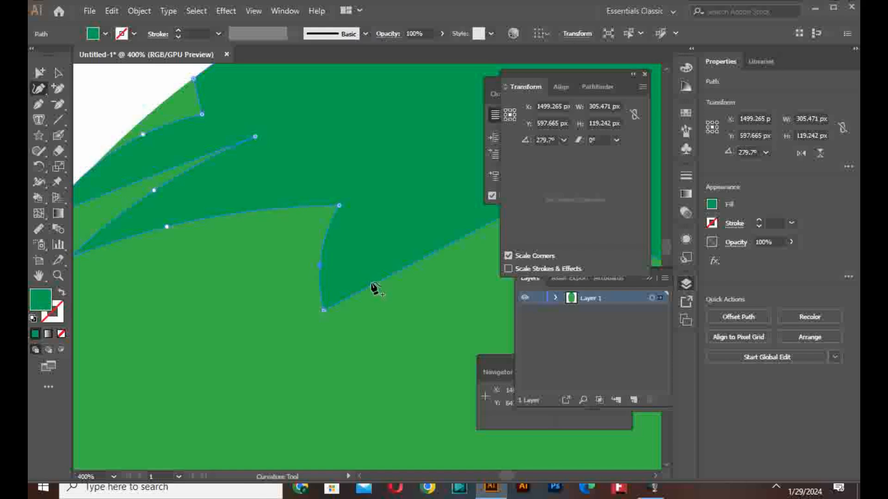
Curve the edges between the two bottom spikes and along the lower-right spike inward, and deselect the shape
key("ctrl+minus")
key("ctrl+minus")
key("ctrl+minus")
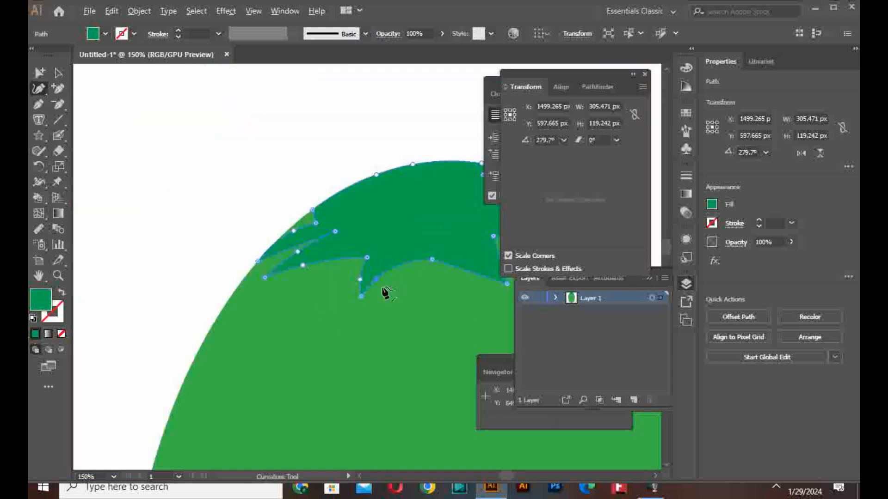
left_click_drag(407, 298, 350, 294)
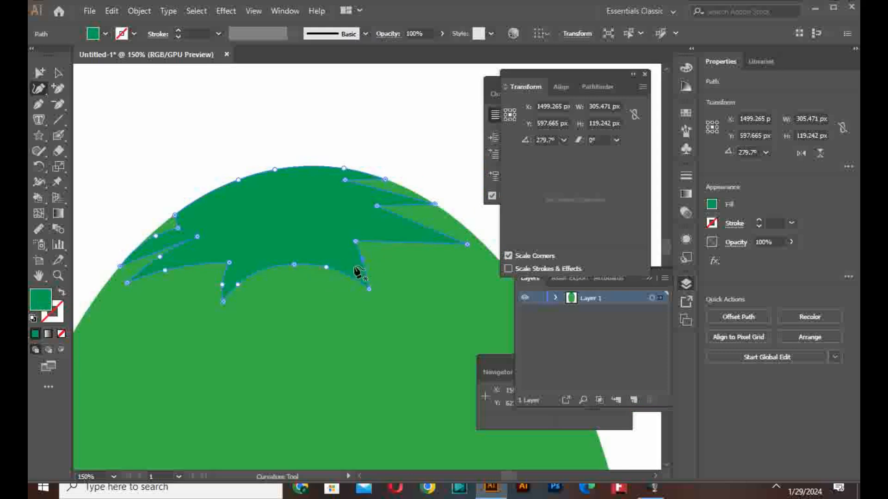
left_click_drag(330, 264, 333, 261)
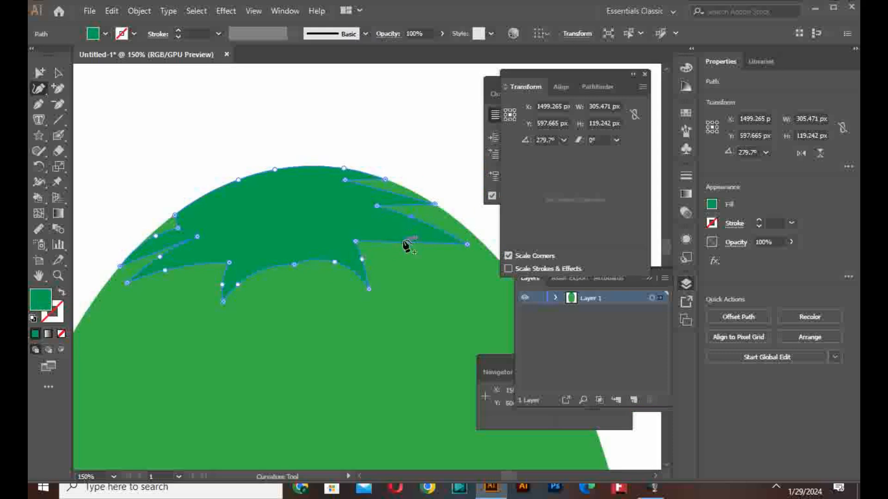
left_click_drag(403, 240, 399, 234)
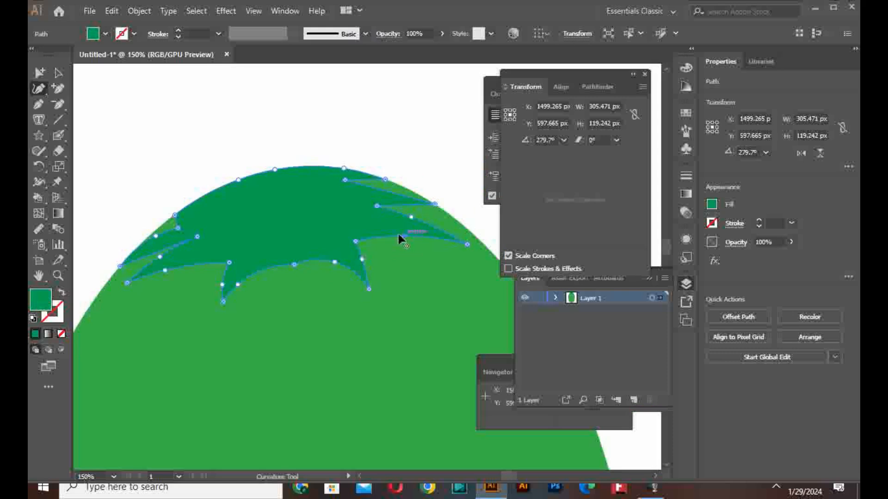
left_click(386, 189)
left_click(59, 72)
left_click(222, 122)
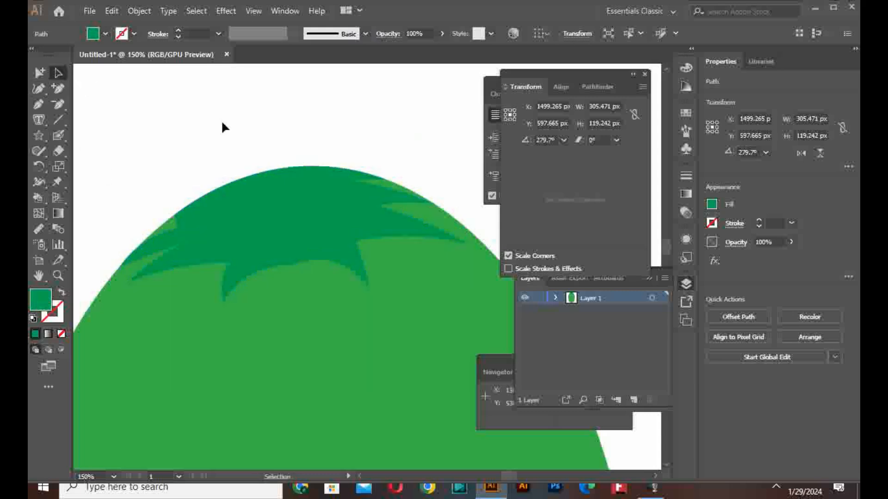
scroll(226, 135, "up", 3)
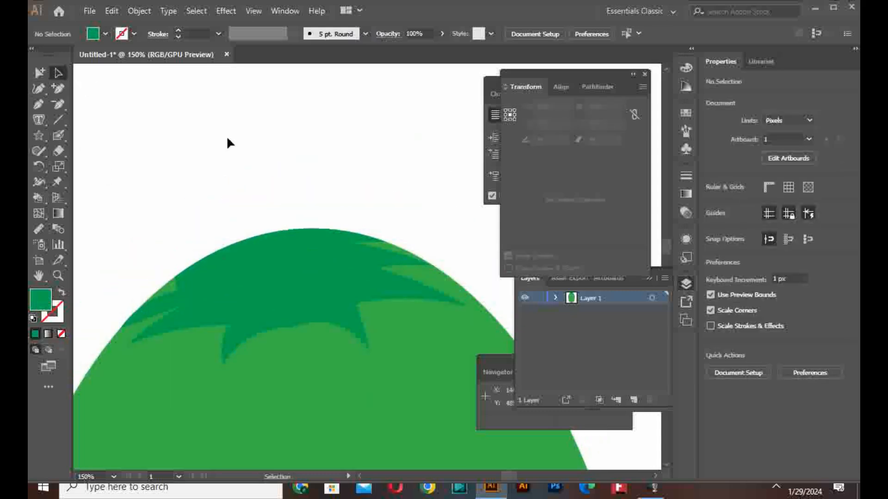
Draw a thin, bent stalk rising from the cap's top toward the upper right with the Pen tool
left_click(49, 104)
left_click(291, 254)
left_click(338, 157)
left_click(426, 107)
left_click_drag(426, 108, 421, 106)
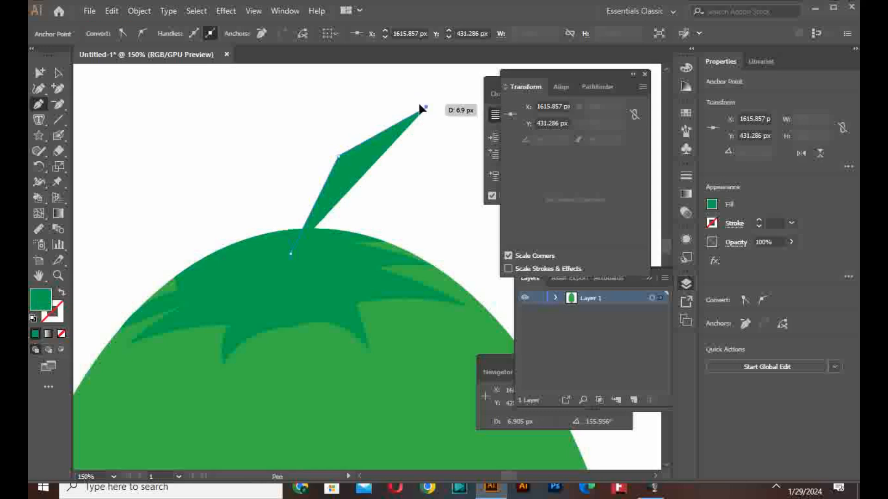
left_click(419, 105)
left_click(337, 152)
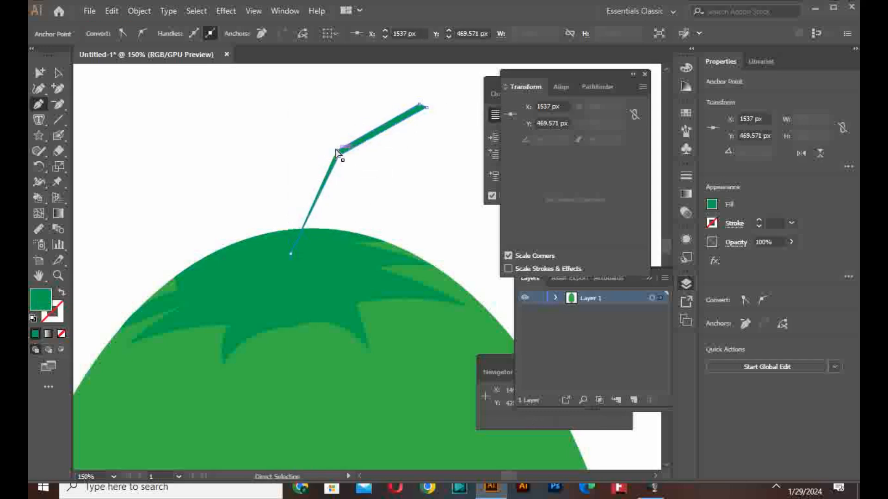
left_click(295, 229)
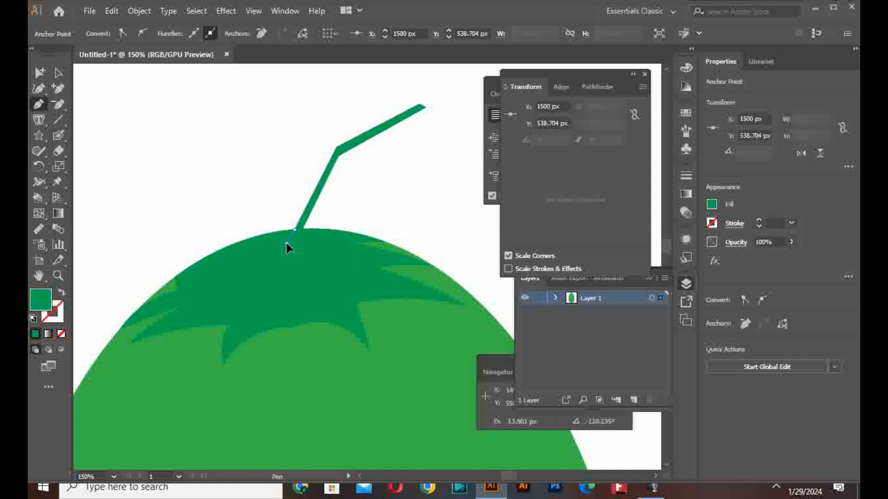
left_click(293, 241)
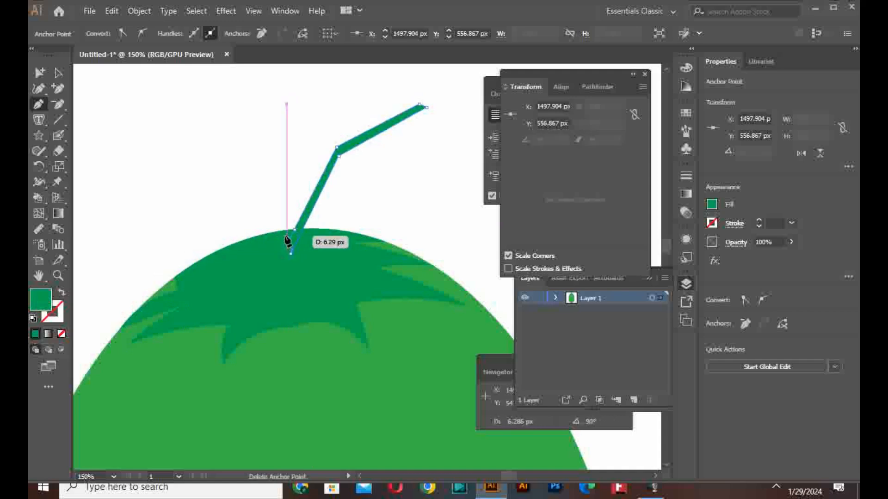
left_click(288, 241)
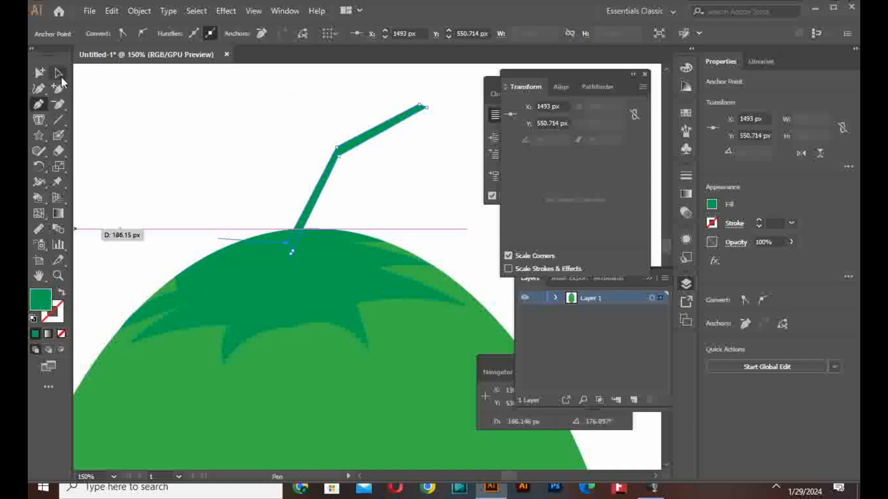
Make a copy of the stalk reflected across the vertical axis and place it with its base on the cap, left of the original
left_click(61, 77)
left_click(407, 140)
left_click(387, 128)
right_click(387, 127)
mouse_move(430, 319)
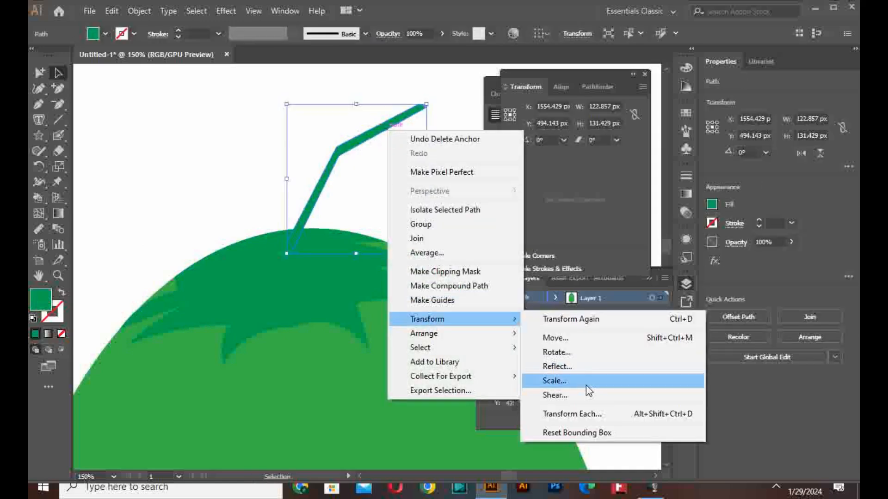
left_click(557, 366)
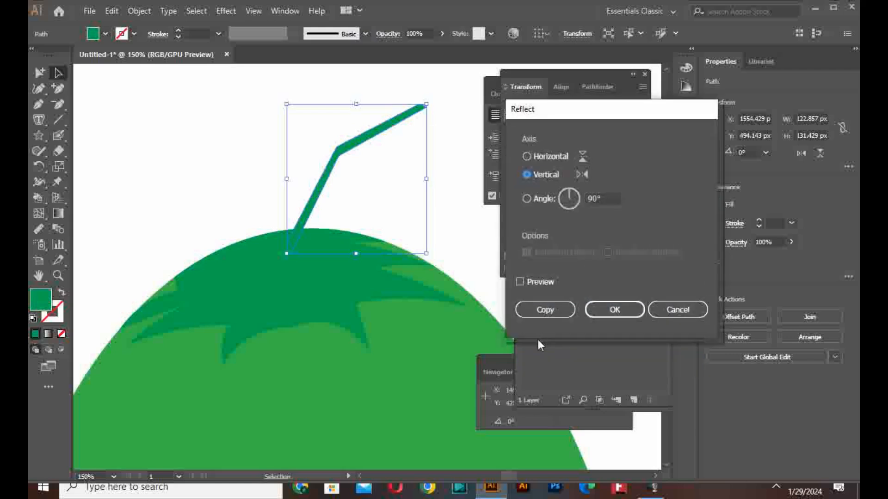
left_click(545, 309)
left_click_drag(395, 208, 284, 241)
left_click(363, 226)
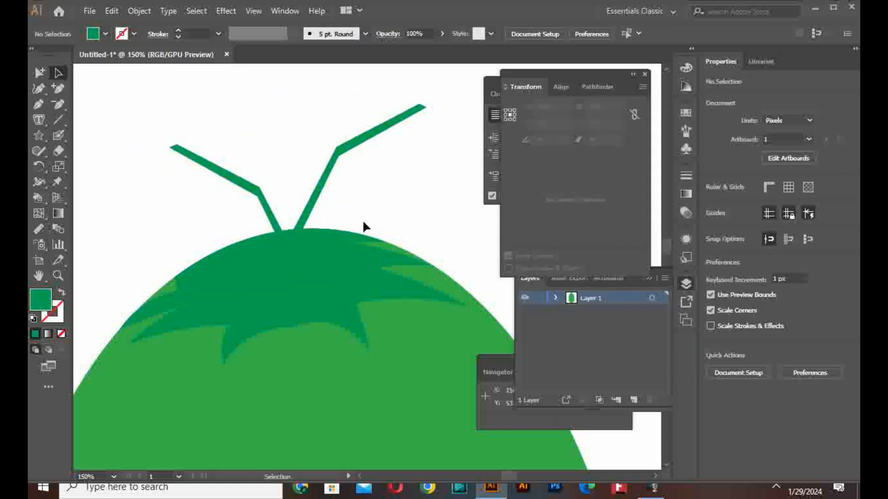
Resize the fruit's ellipse body to about 515 px wide and 712 px high
scroll(362, 226, "down", 2)
scroll(363, 226, "down", 1)
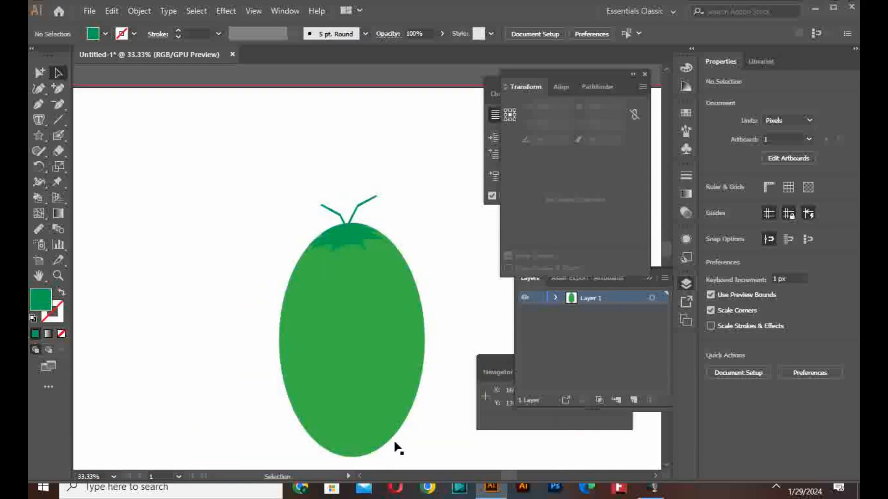
left_click(352, 446)
left_click_drag(352, 458, 350, 402)
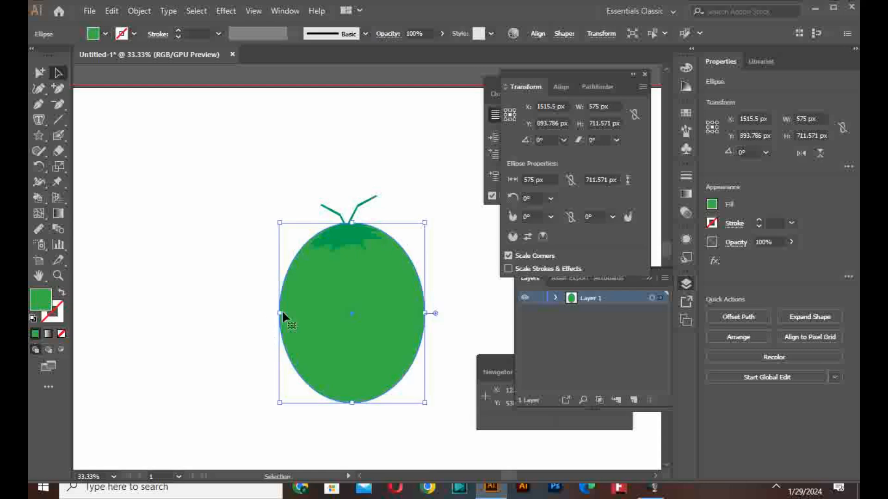
left_click_drag(280, 313, 294, 313)
left_click_drag(364, 308, 355, 309)
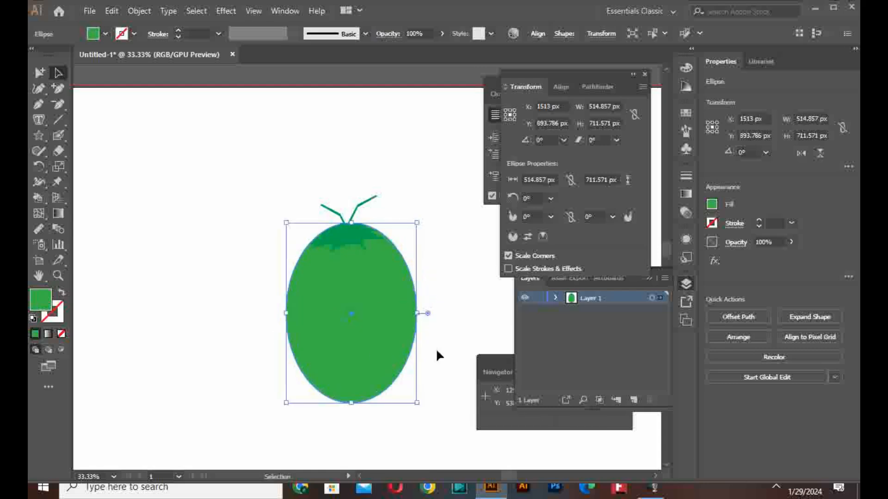
left_click(444, 341)
Change the fruit body's fill to a light yellowish green and deselect it
left_click(386, 340)
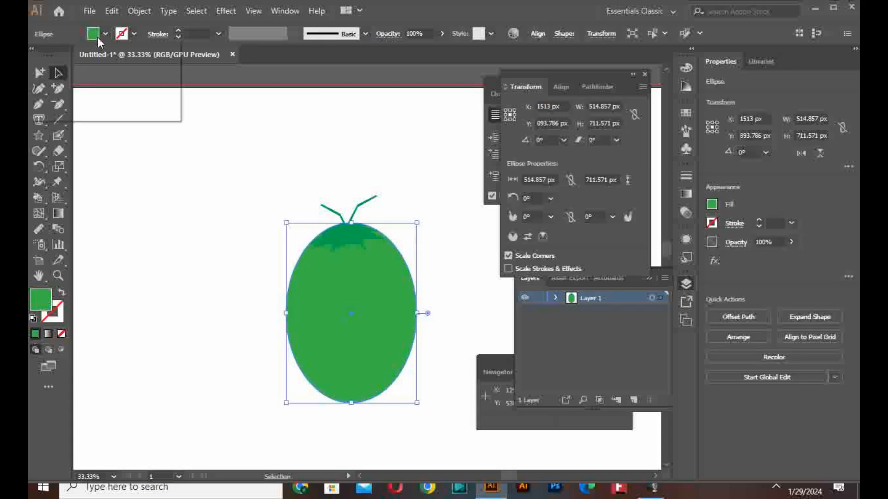
left_click(94, 34)
left_click(62, 65)
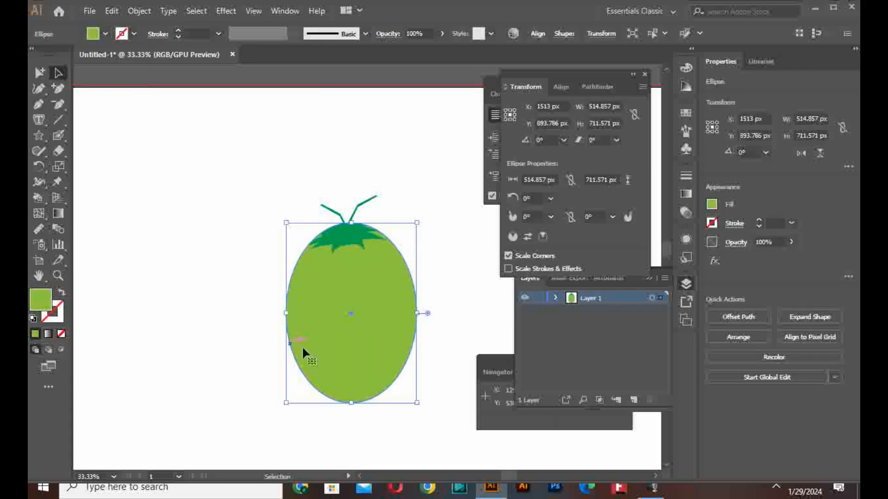
left_click(435, 292)
Draw a closed, slim crescent about 39 px wide and 327 px high along the body's inner left edge with the Pen tool
scroll(341, 287, "down", 1)
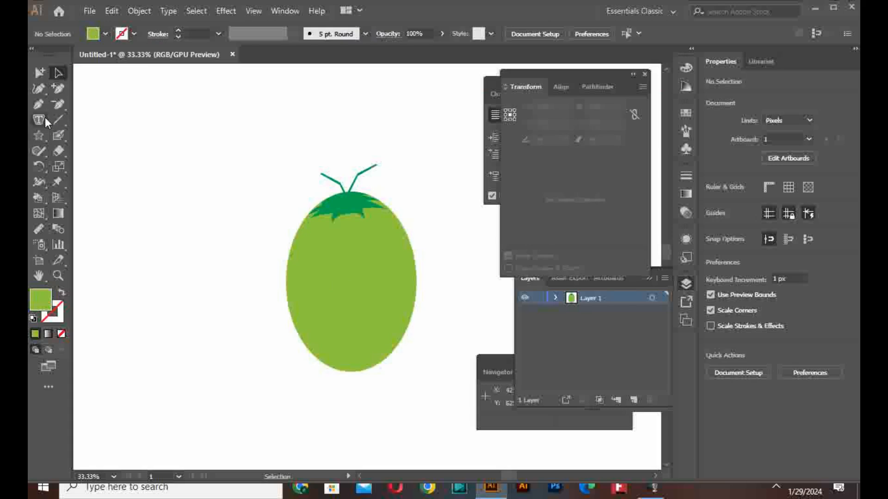
key("p")
left_click(298, 244)
left_click_drag(301, 325, 320, 369)
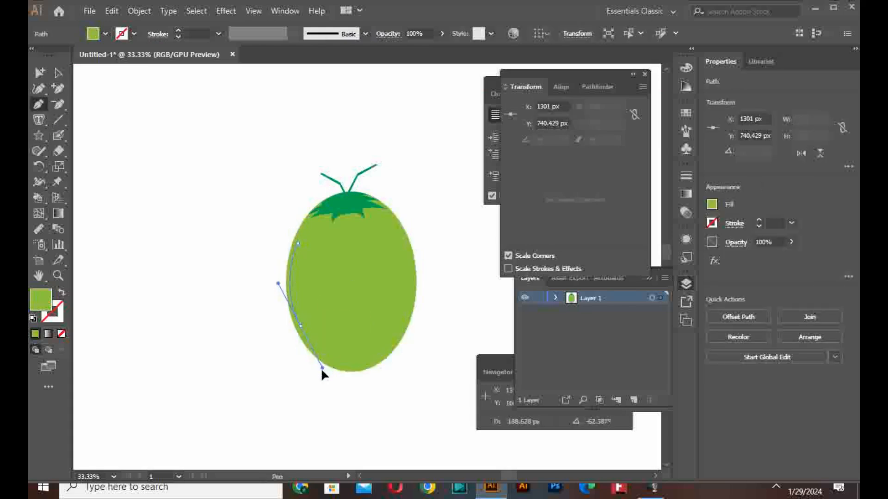
left_click(301, 326)
scroll(302, 275, "up", 4)
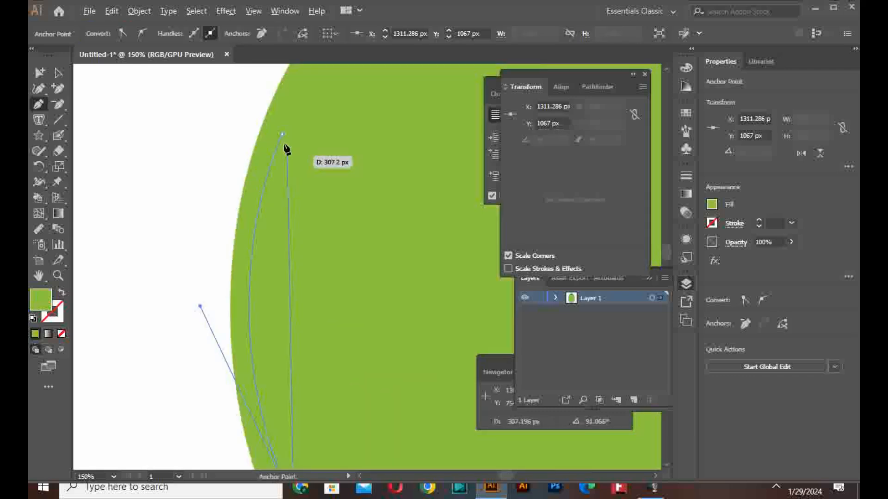
left_click_drag(283, 134, 298, 111)
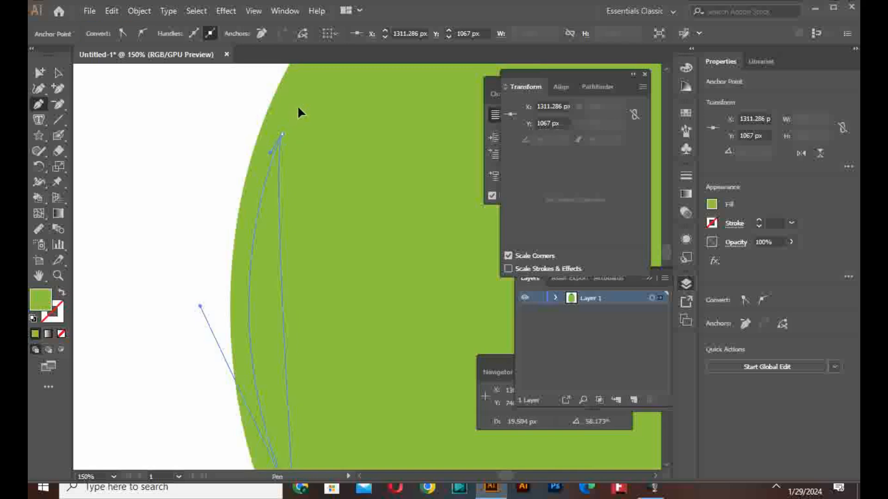
scroll(318, 85, "up", 5)
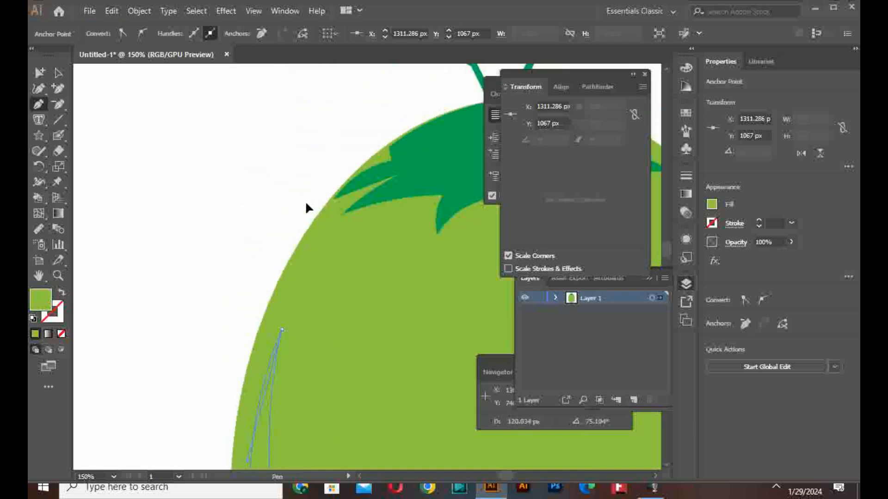
left_click(55, 73)
scroll(220, 250, "down", 2)
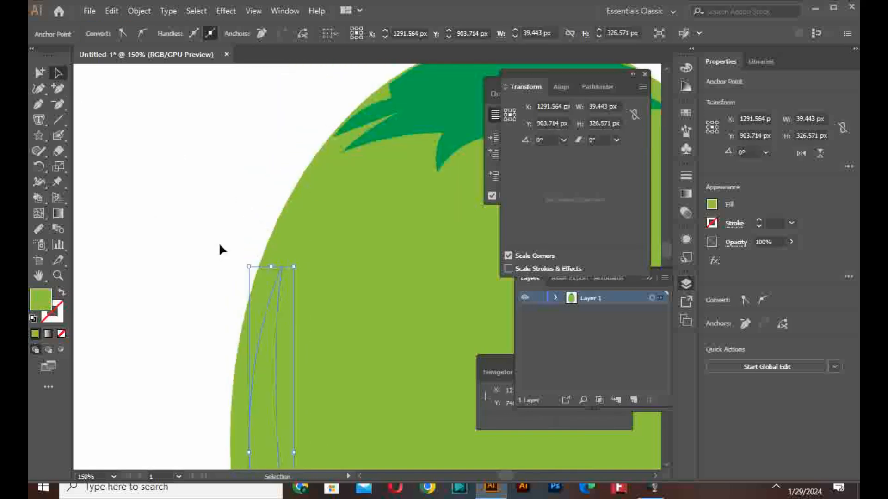
scroll(219, 246, "down", 5)
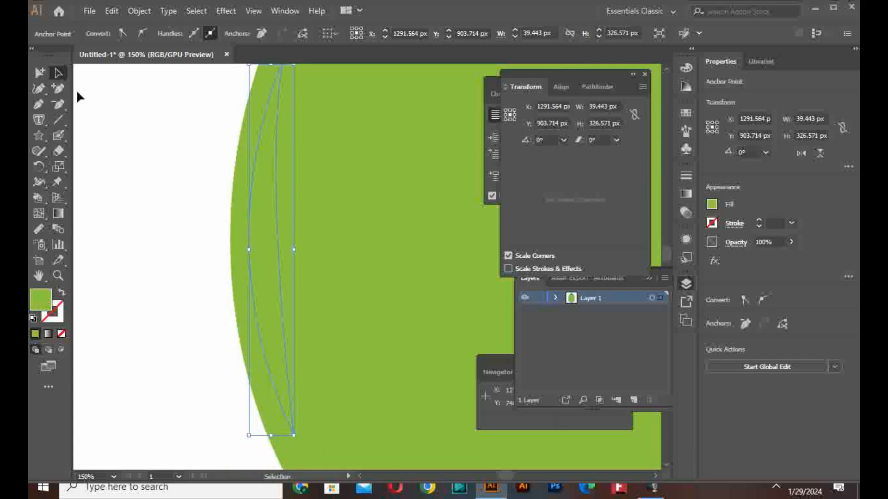
left_click(113, 148)
Fill the crescent on the fruit's left side with a darker green and deselect it
left_click(263, 165)
left_click(92, 33)
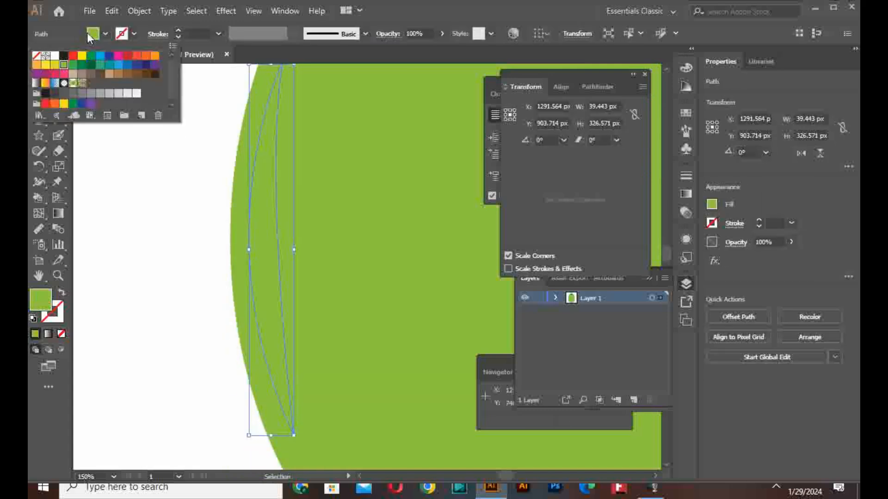
left_click(94, 67)
left_click(166, 227)
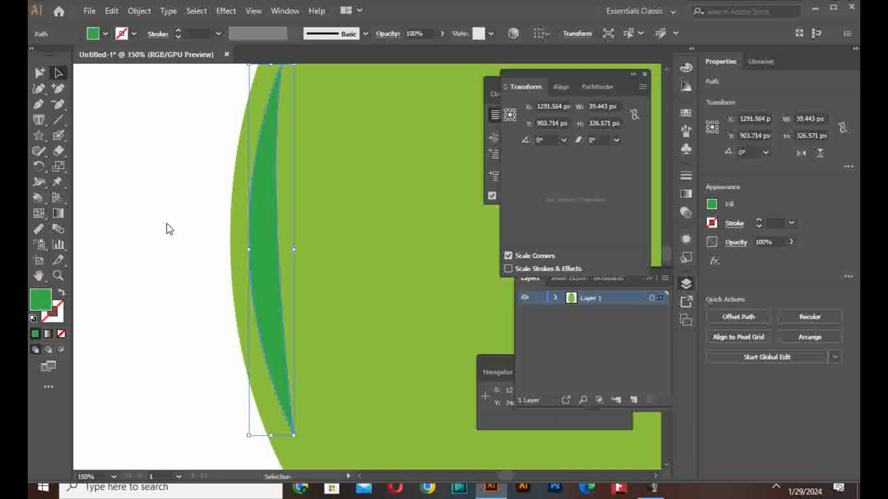
left_click(167, 225)
Group all parts of the fruit illustration and move the group to the left to free space beside it
scroll(166, 225, "down", 4)
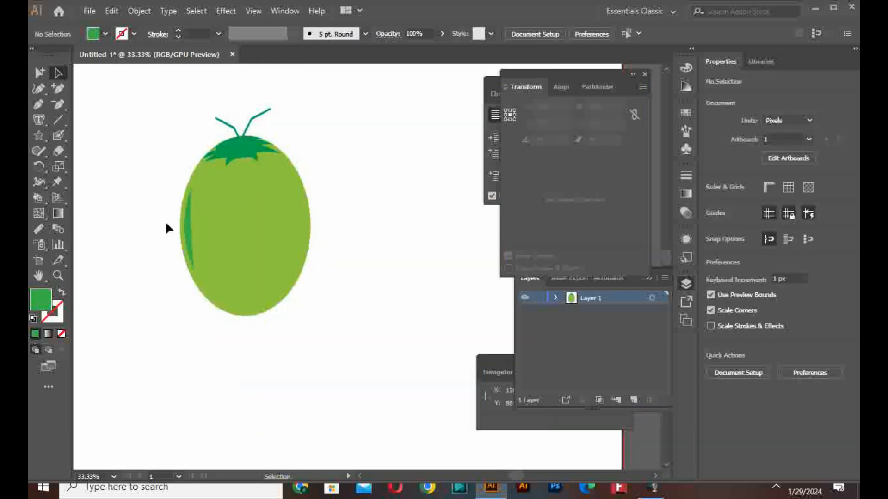
left_click_drag(167, 83, 329, 377)
right_click(329, 377)
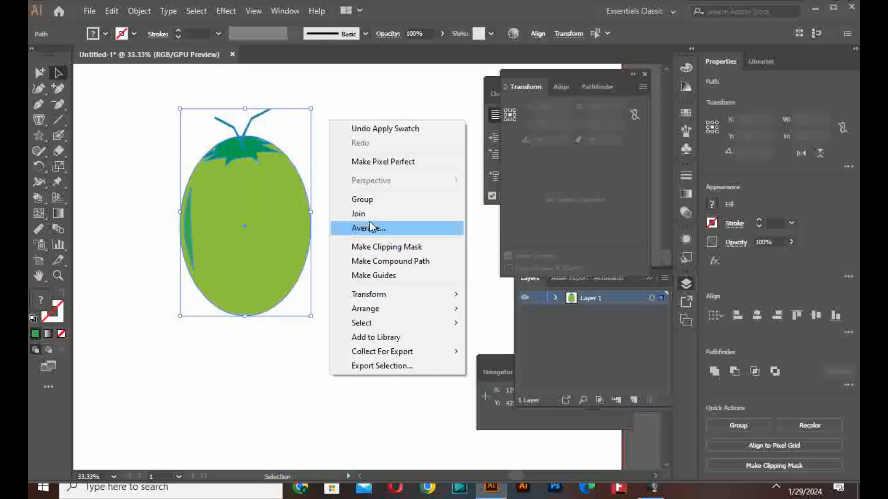
left_click(370, 199)
left_click(371, 212)
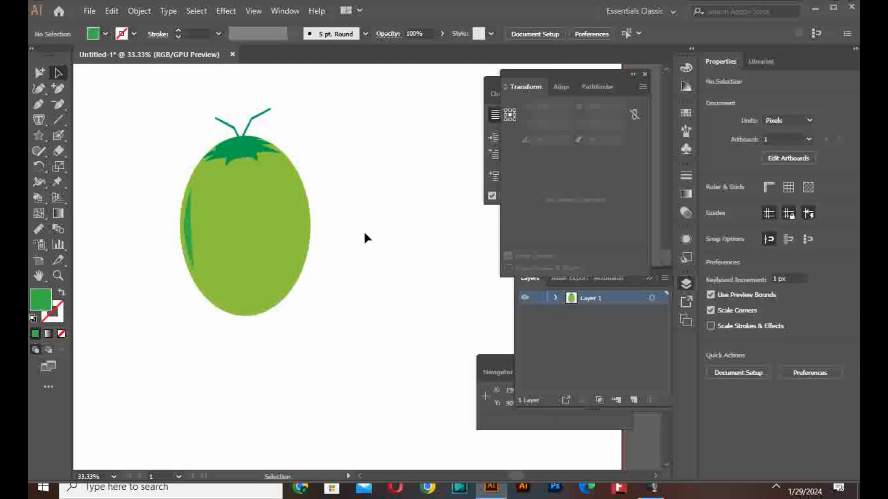
left_click_drag(270, 248, 199, 252)
left_click(296, 262)
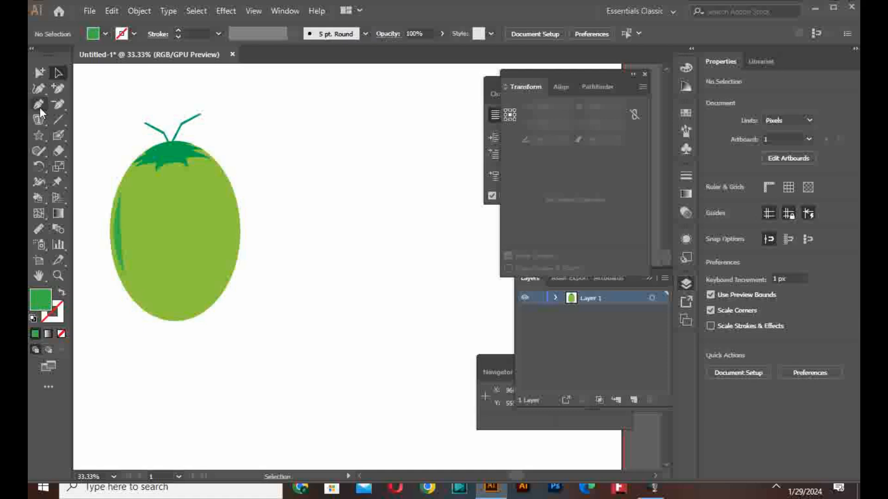
Draw a green ellipse about 363 by 574 px right of the fruit and reduce it to a closed lower half by deleting its top anchor
left_click_drag(38, 135, 94, 166)
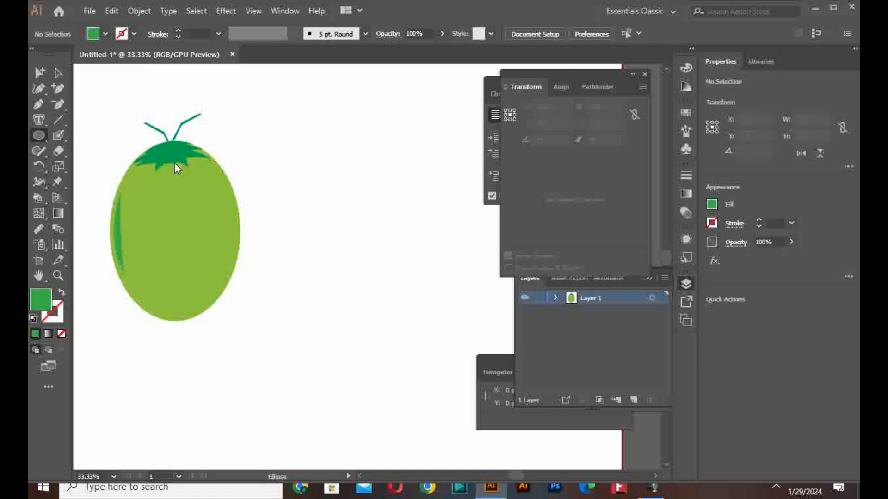
left_click_drag(347, 171, 439, 317)
left_click(39, 88)
left_click_drag(37, 91, 93, 133)
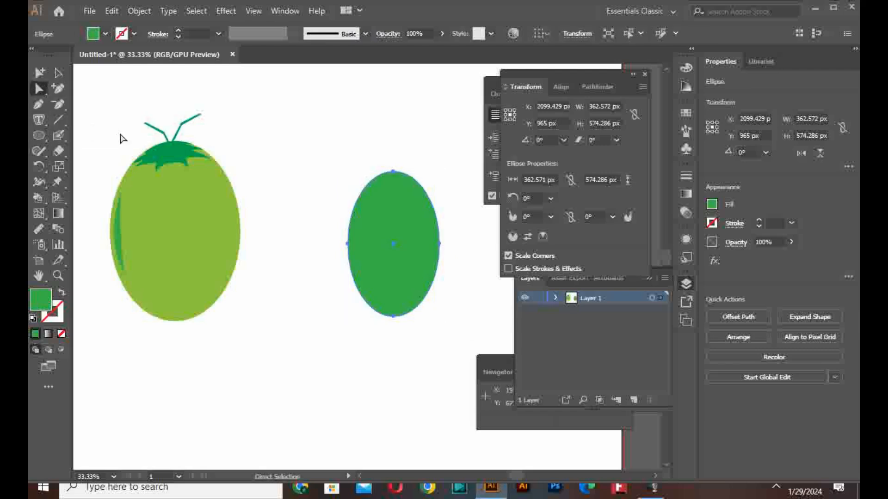
left_click(393, 171)
key("Delete")
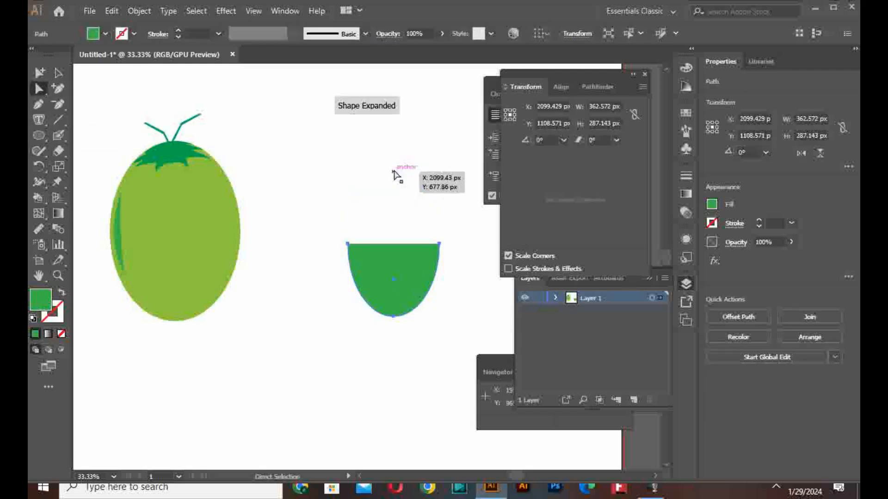
right_click(395, 174)
left_click(421, 277)
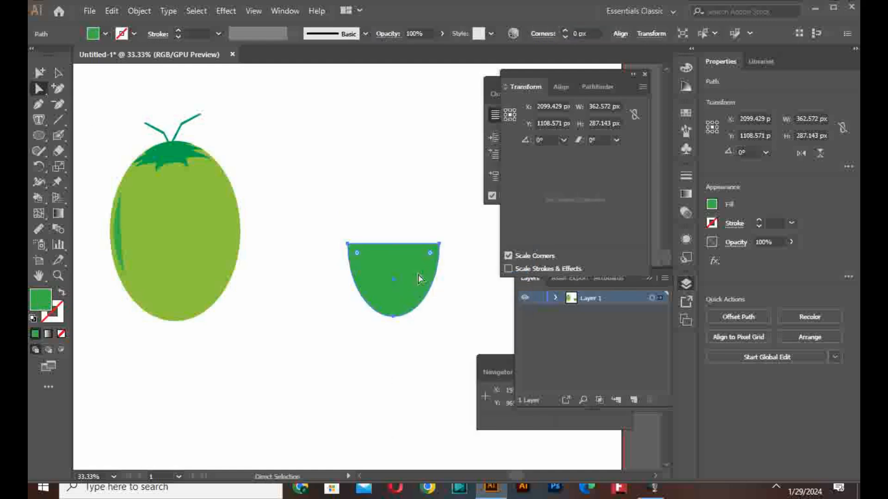
Move the half-ellipse up toward the fruit's upper right and bend its straight top edge downward with the Curvature tool
key("v")
left_click_drag(365, 267, 314, 140)
left_click_drag(34, 87, 79, 112)
left_click_drag(334, 120, 340, 132)
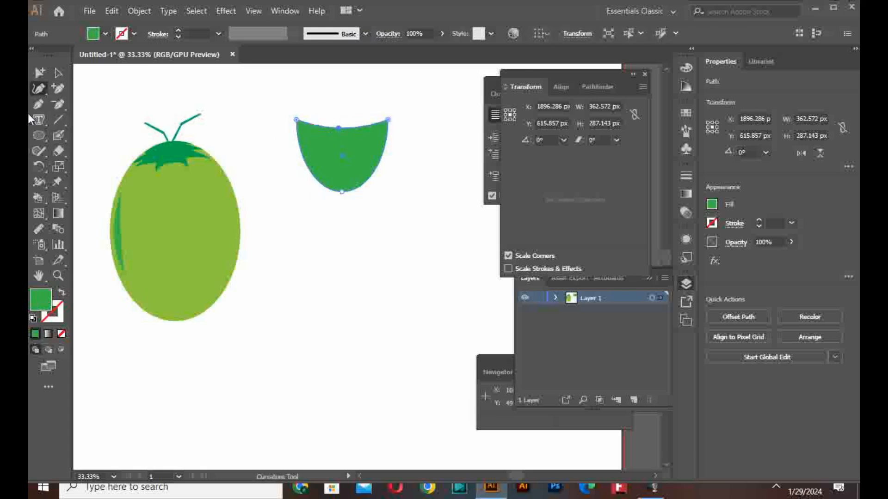
Draw a flat ellipse about 361 px wide and 67 px high across the half-ellipse's top opening
left_click(59, 74)
left_click(38, 135)
scroll(354, 106, "up", 3, "alt")
left_click_drag(178, 144, 450, 178)
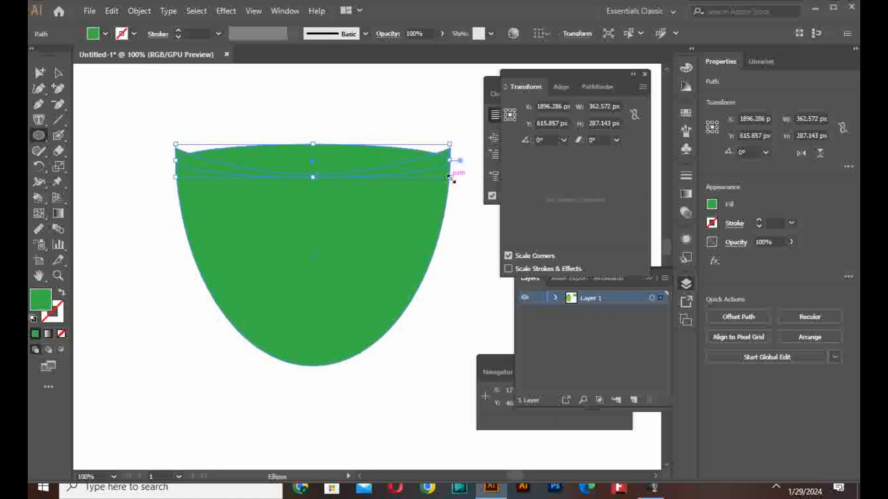
left_click(56, 75)
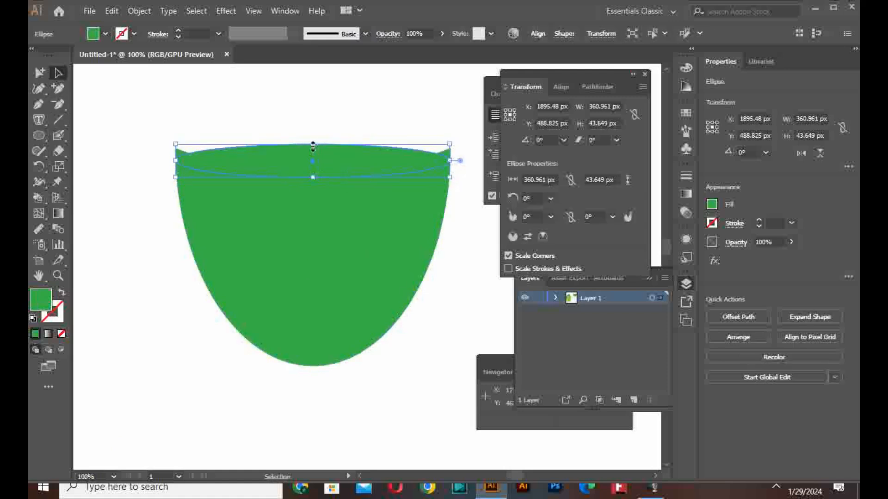
left_click_drag(313, 145, 312, 129)
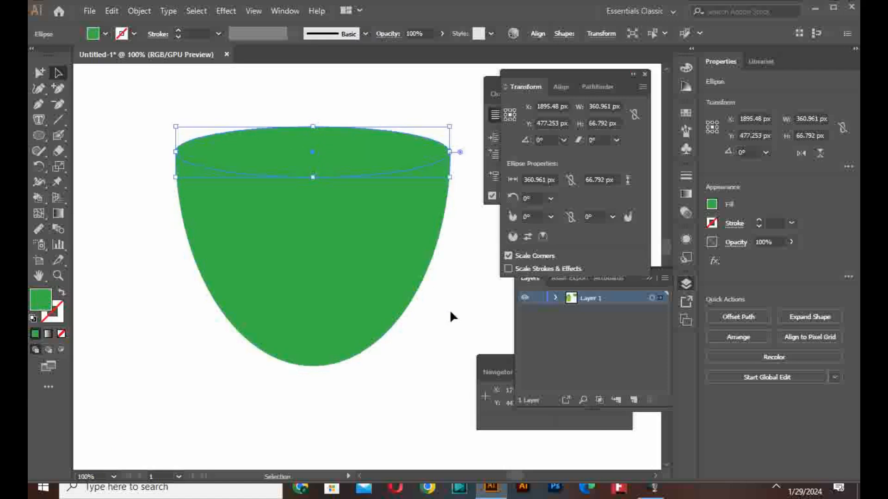
Narrow the lower half-ellipse to about 357 px wide and fill it with light brown
left_click(414, 300)
left_click(394, 290)
left_click_drag(451, 257, 447, 257)
right_click(323, 279)
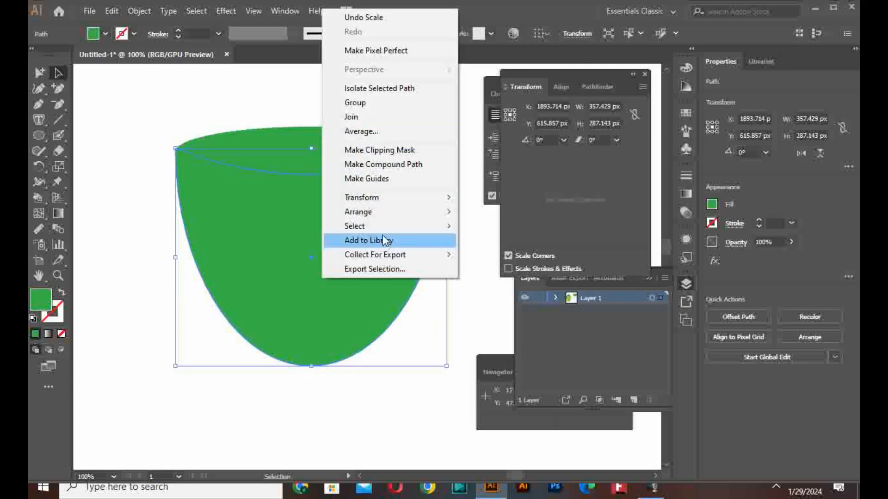
mouse_move(386, 217)
left_click(504, 254)
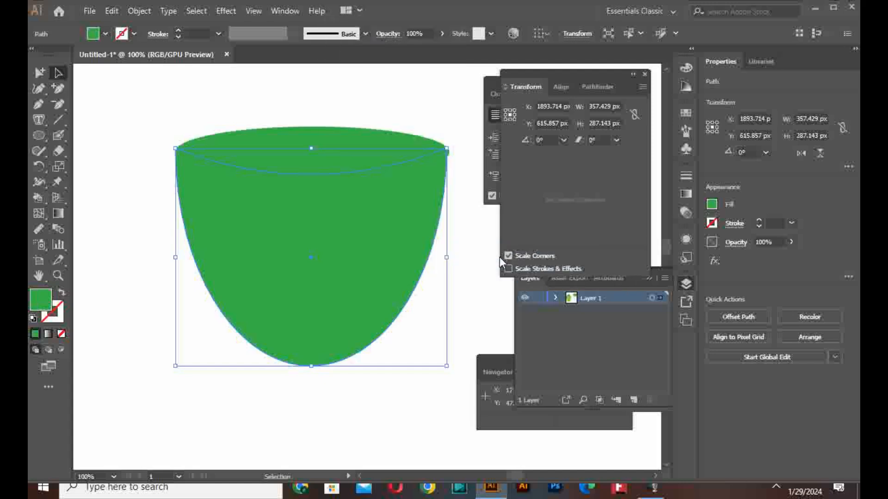
left_click(465, 249)
left_click(424, 250)
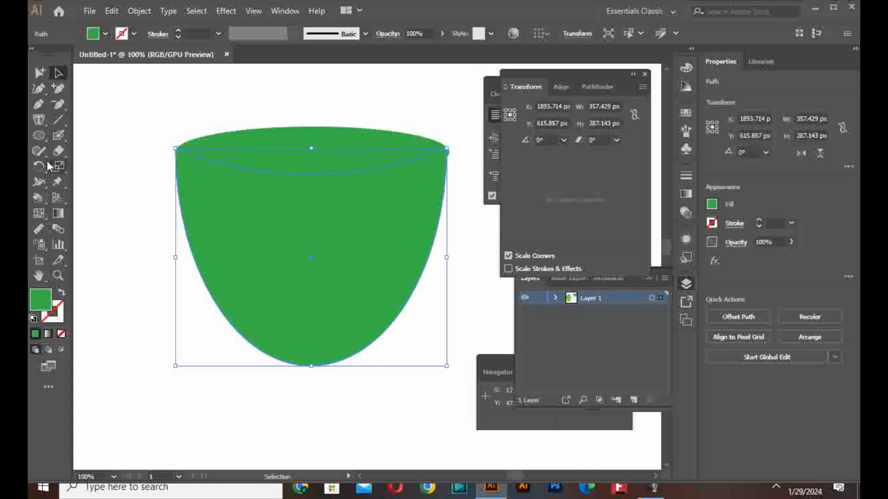
left_click(88, 39)
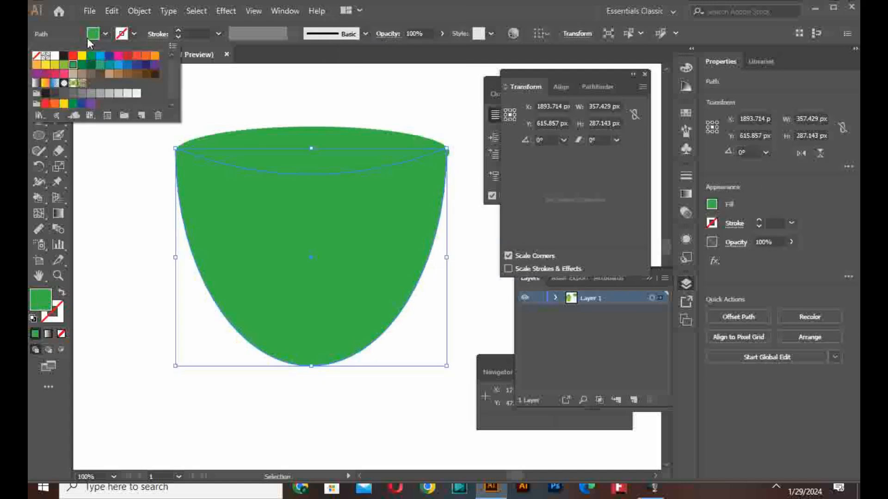
left_click(81, 75)
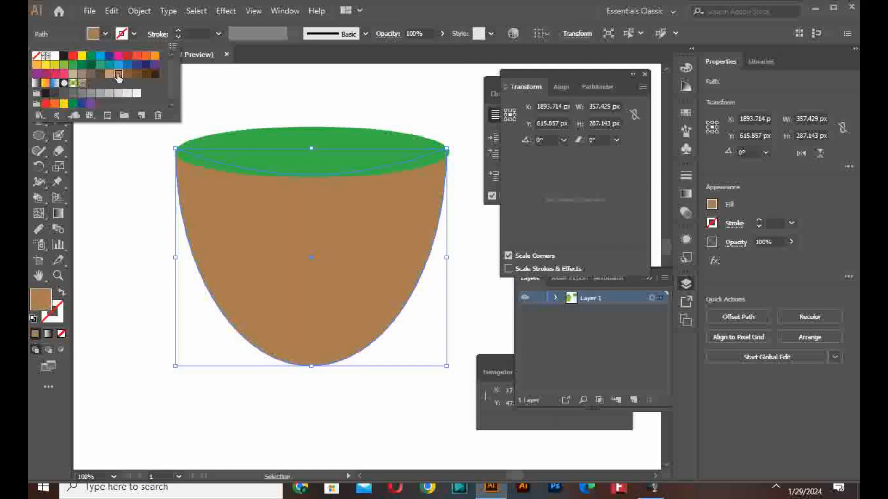
Narrow the flat top ellipse to about 357 px to match the brown half's width and fill it with light grey
left_click(410, 157)
key("ctrl+equal")
key("ctrl+equal")
key("ctrl+equal")
scroll(457, 164, "down", 2)
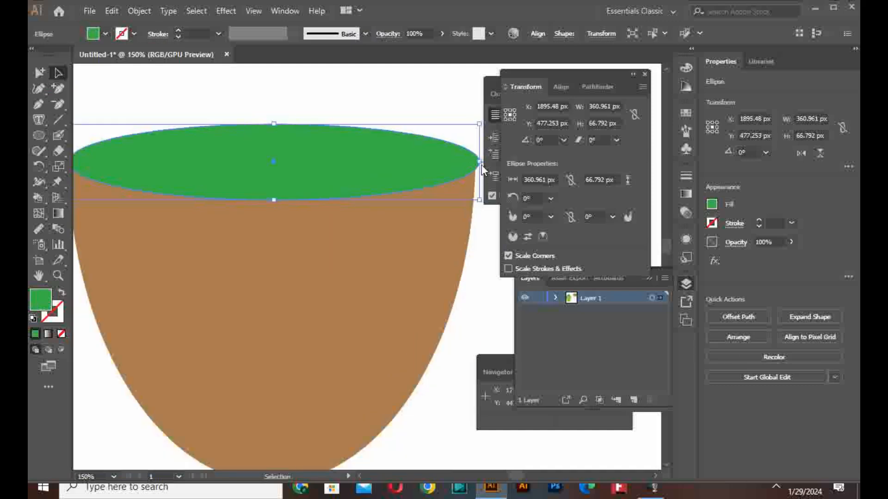
left_click_drag(478, 161, 475, 161)
left_click_drag(181, 122, 103, 37)
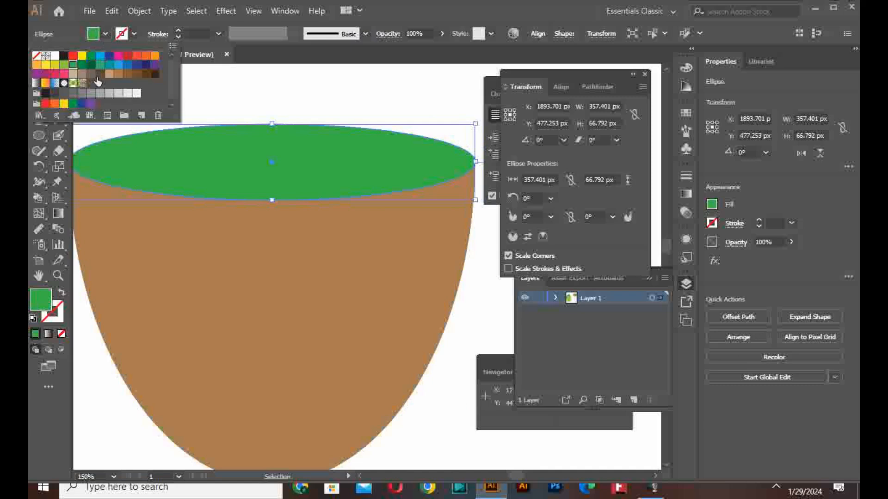
left_click(117, 95)
left_click(370, 102)
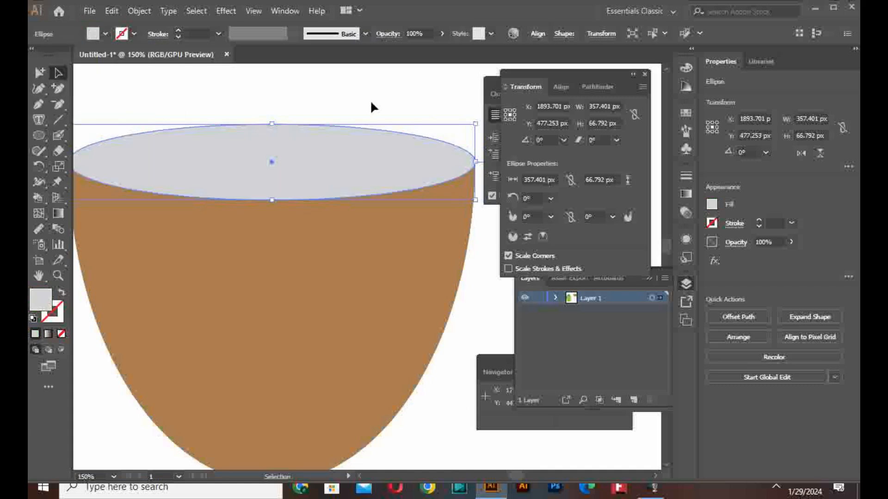
left_click(370, 102)
Paste a copy of the grey ellipse in front, scale it about its centre to about 279 by 52 px, and fill it with darker grey
scroll(370, 102, "down", 3)
scroll(376, 126, "up", 3)
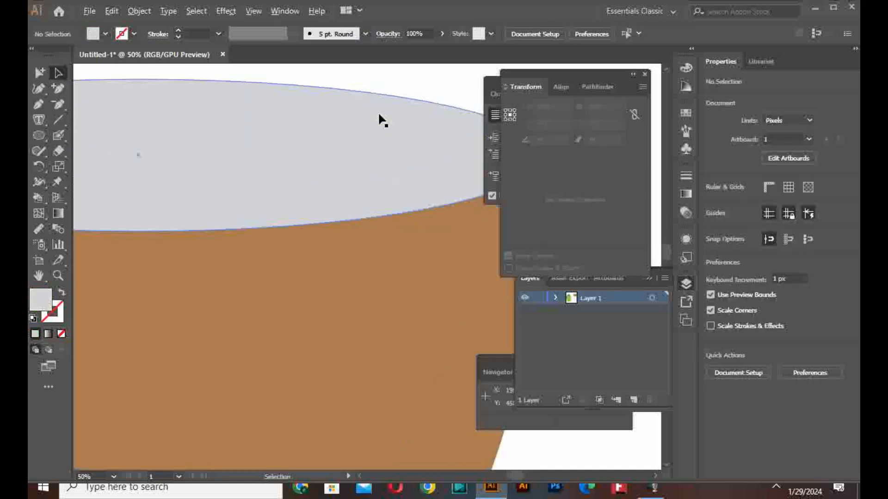
scroll(378, 120, "down", 1)
left_click(379, 116)
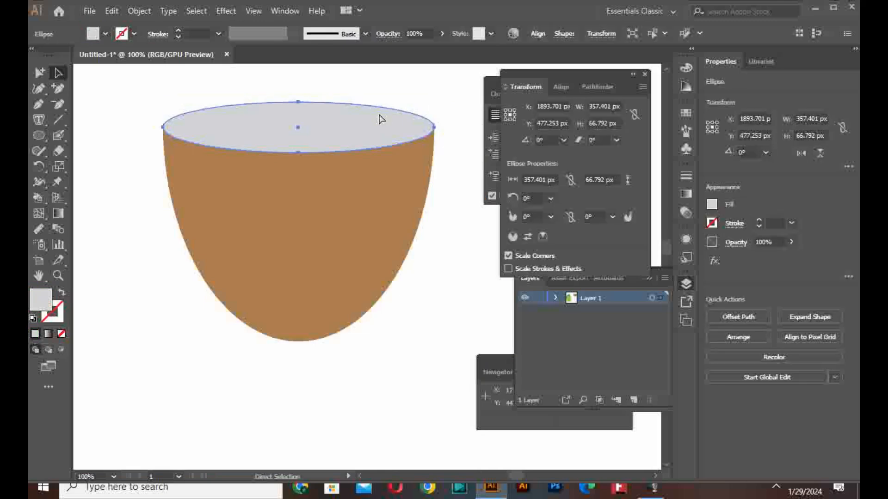
left_click(116, 12)
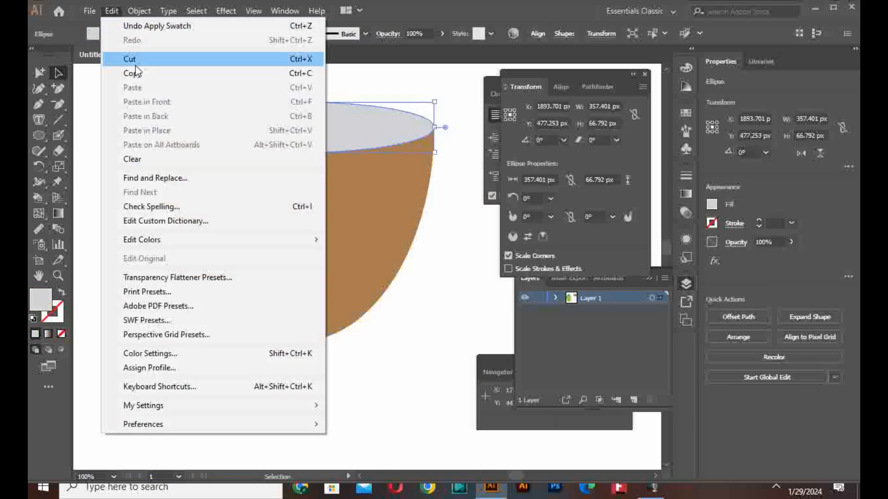
left_click(133, 73)
left_click(115, 11)
left_click(147, 89)
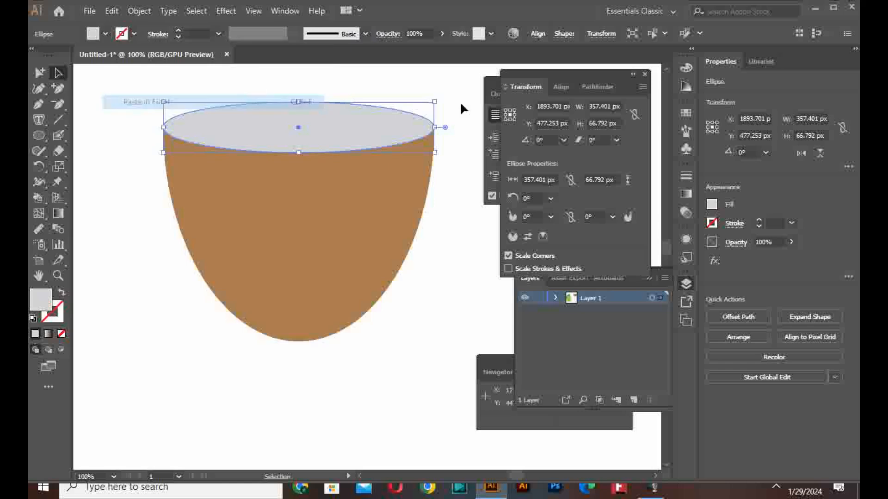
left_click_drag(434, 102, 404, 107)
left_click(89, 34)
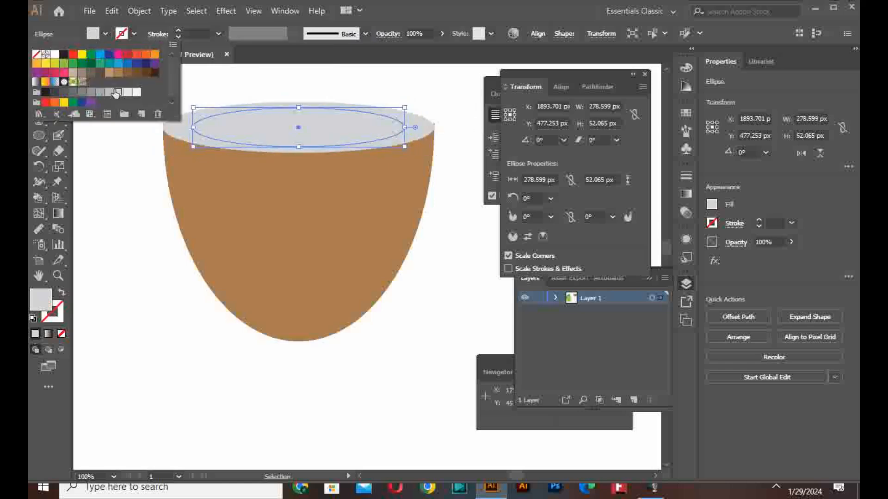
left_click(99, 93)
left_click(376, 91)
left_click(405, 88)
Try scaling the brown half slightly smaller so its upper right corner tucks under the grey rim
left_click(422, 157)
scroll(434, 124, "up", 3)
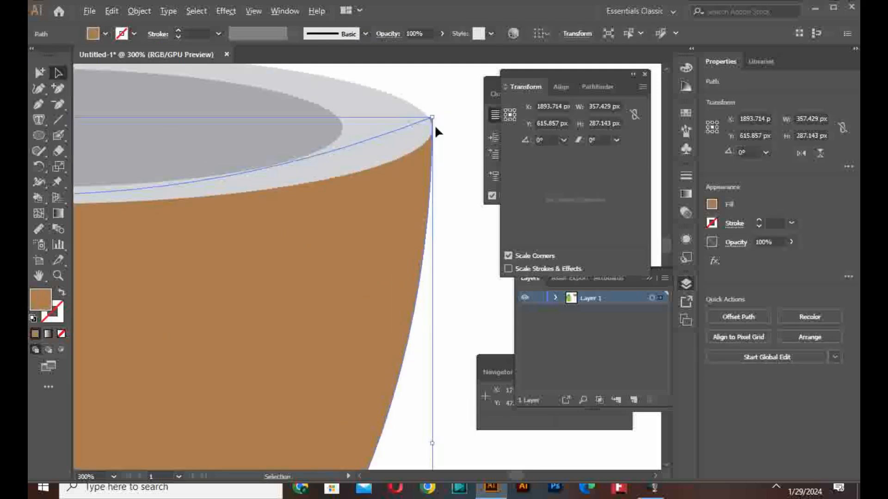
left_click_drag(430, 118, 425, 124)
left_click(458, 145)
scroll(460, 152, "down", 4)
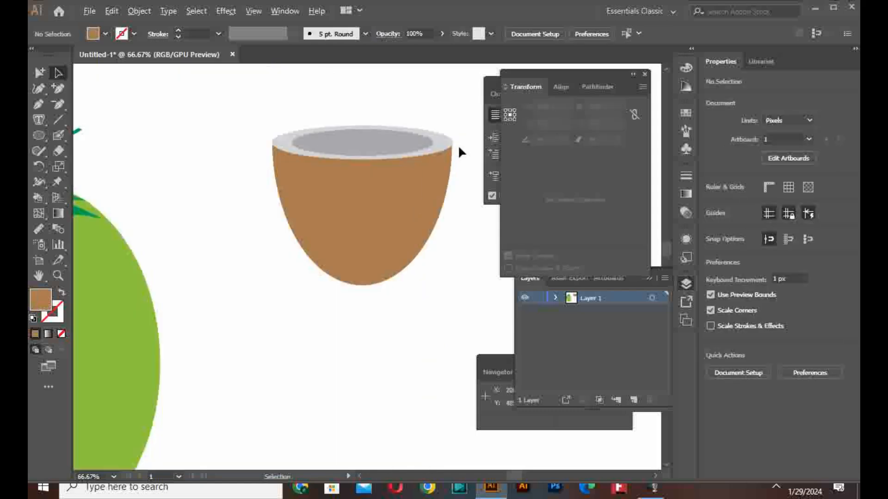
left_click(452, 176)
left_click(464, 237)
scroll(463, 236, "down", 1)
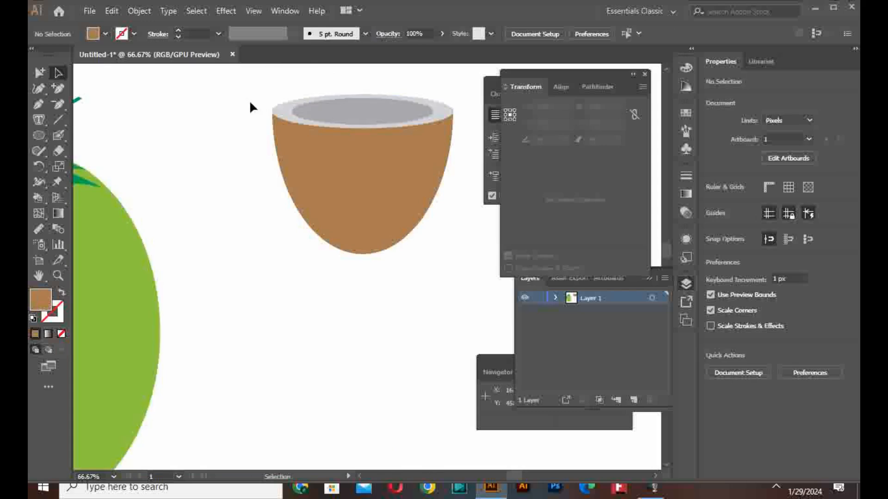
Group the brown half with its two grey ellipses
left_click_drag(386, 280, 387, 283)
right_click(389, 285)
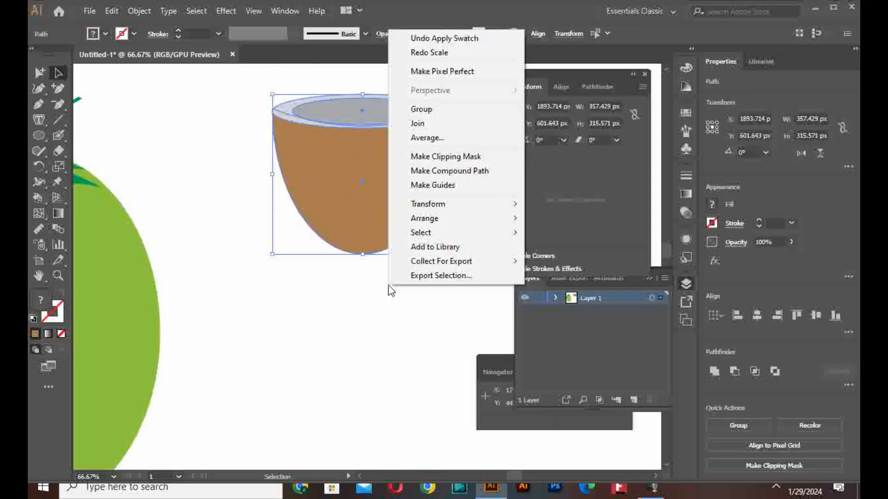
left_click(234, 360)
left_click(233, 357)
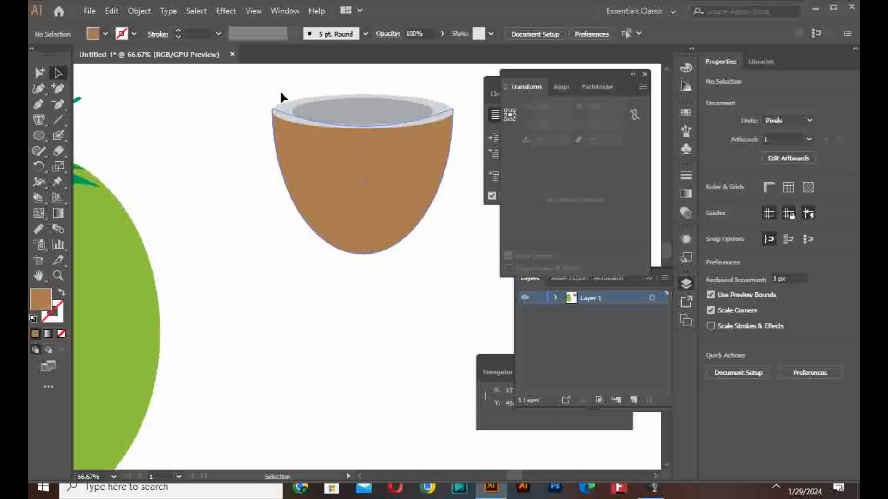
left_click_drag(277, 270, 390, 286)
right_click(390, 286)
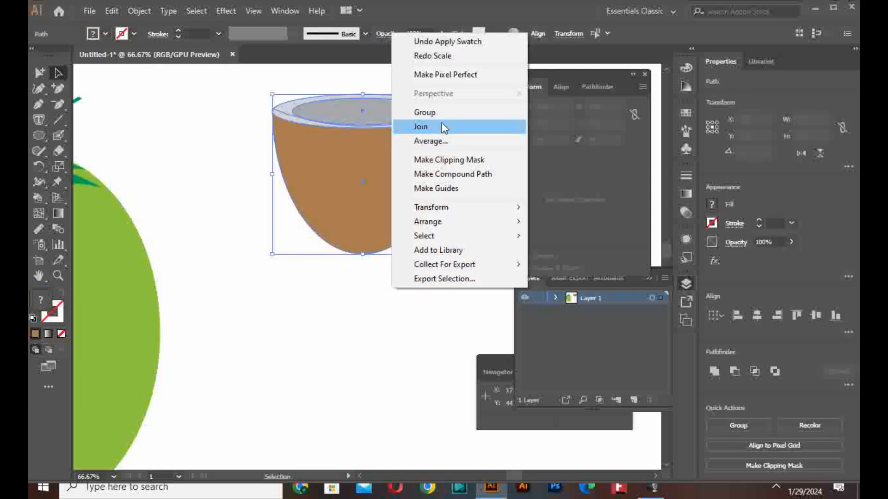
left_click(424, 113)
left_click(413, 289)
Move the grouped brown half closer to the green fruit and rotate it clockwise to an angle of about 310°
scroll(414, 289, "down", 4)
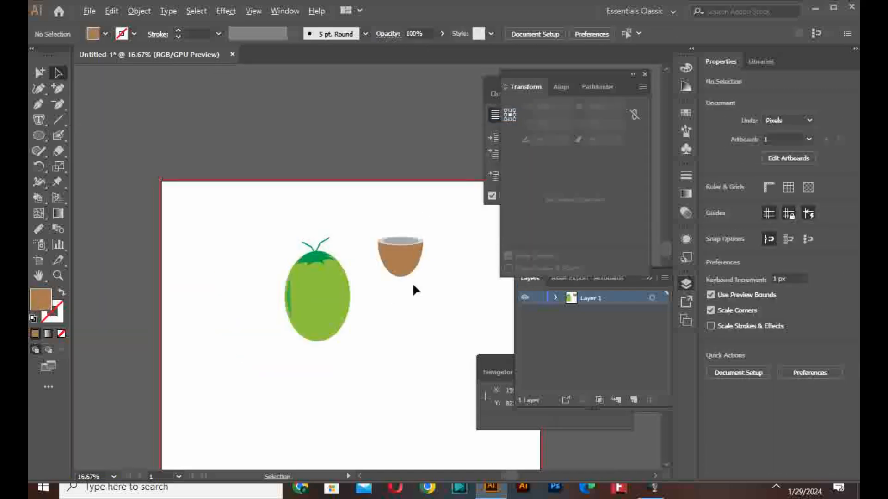
scroll(414, 289, "up", 3)
left_click_drag(384, 202, 303, 209)
left_click_drag(361, 140, 401, 215)
Make a copy of the tilted half reflected across the vertical axis and place it to the right so the open faces meet
right_click(335, 223)
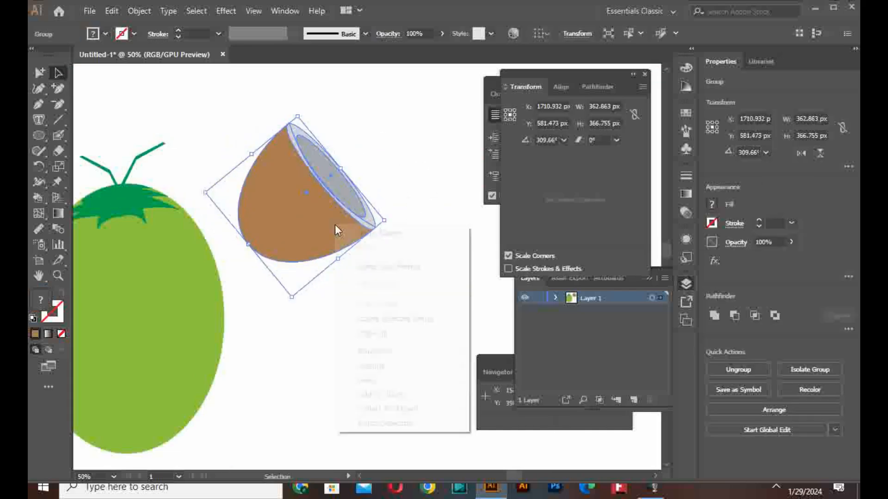
mouse_move(388, 351)
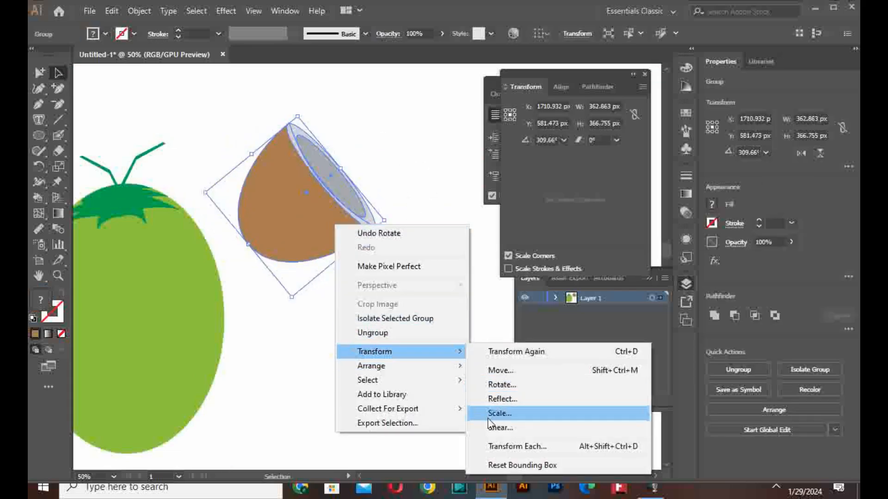
left_click(496, 400)
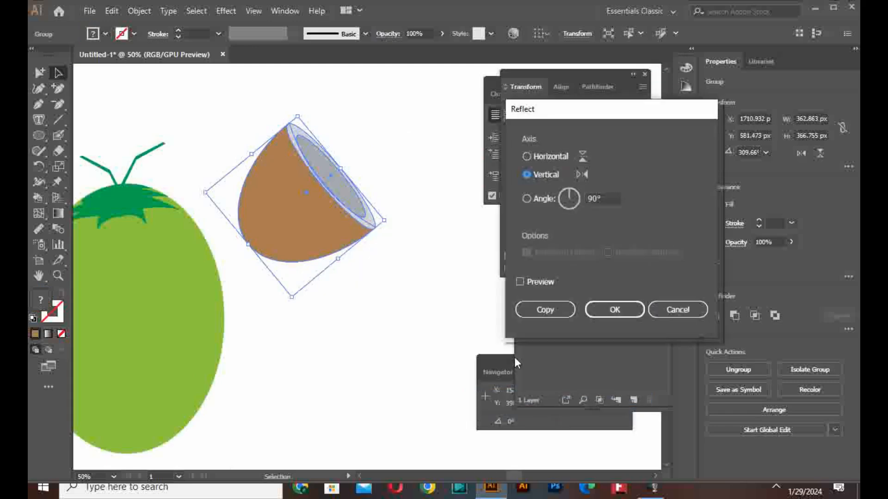
left_click(537, 309)
left_click_drag(310, 233, 416, 242)
left_click(387, 317)
scroll(370, 321, "down", 3)
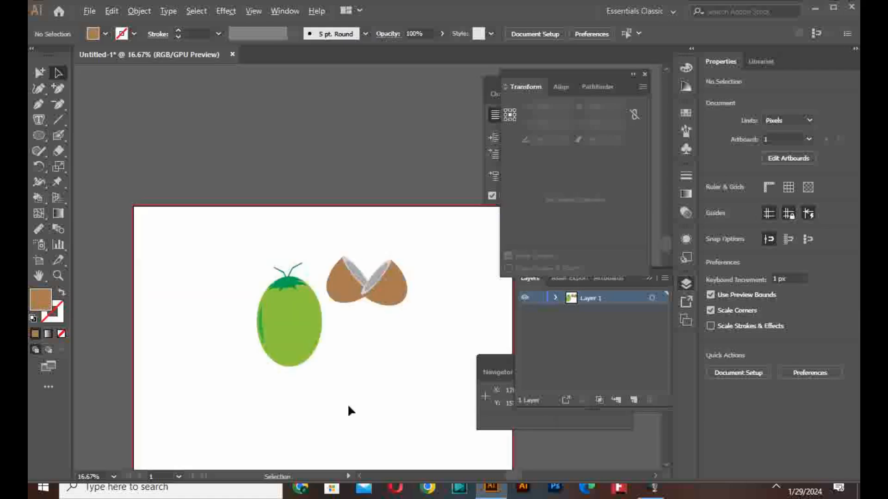
Select both brown halves and move them down beside the lower part of the green fruit
scroll(354, 391, "up", 1)
left_click_drag(365, 397, 326, 316)
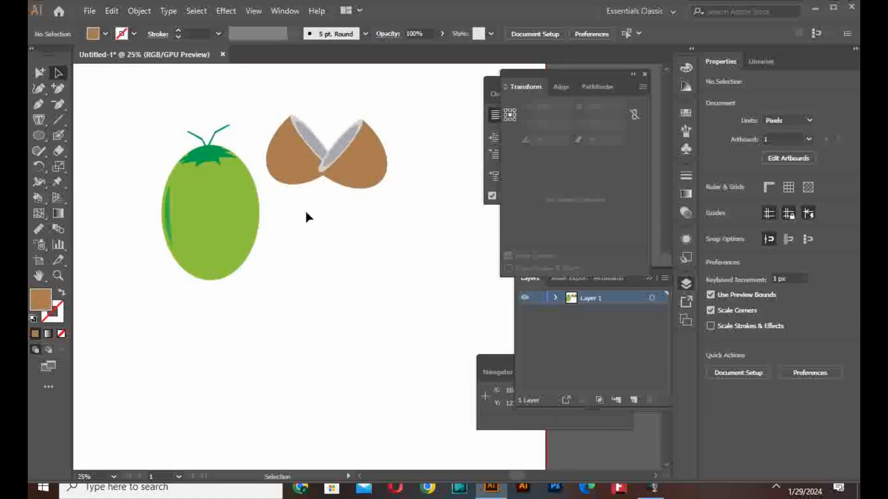
left_click_drag(389, 206, 389, 206)
left_click_drag(356, 174, 373, 266)
left_click(328, 334)
Draw an upright ellipse about 293 by 459 px above the brown halves and fill it with yellow-green
left_click_drag(32, 135, 31, 135)
left_click_drag(352, 104, 408, 190)
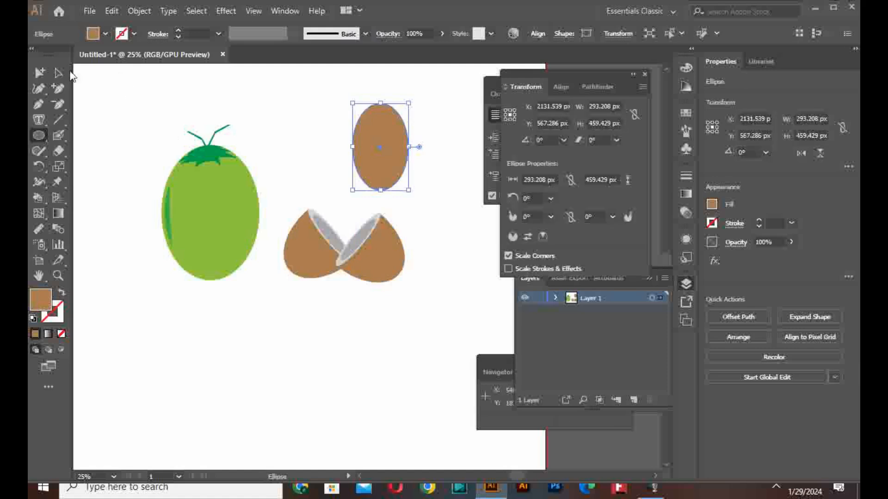
key("v")
left_click(106, 35)
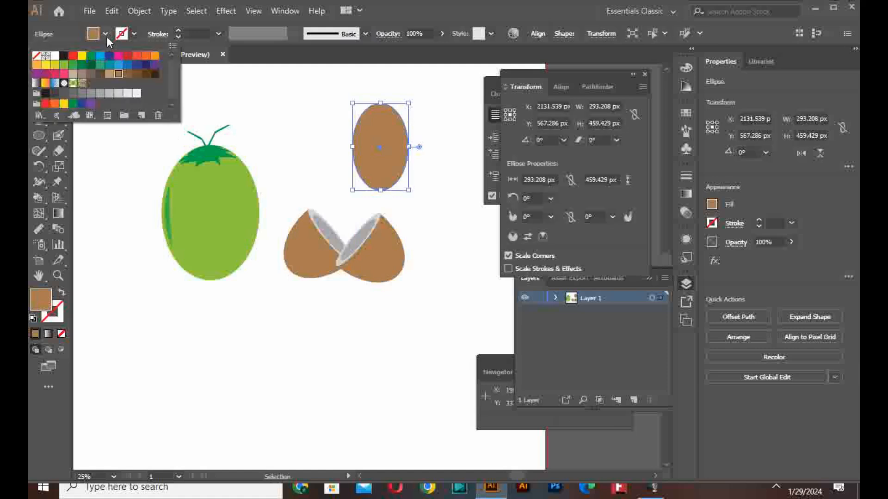
left_click(64, 70)
Delete the new green ellipse's top anchor point and join the open ends into a closed lower half
left_click(37, 98)
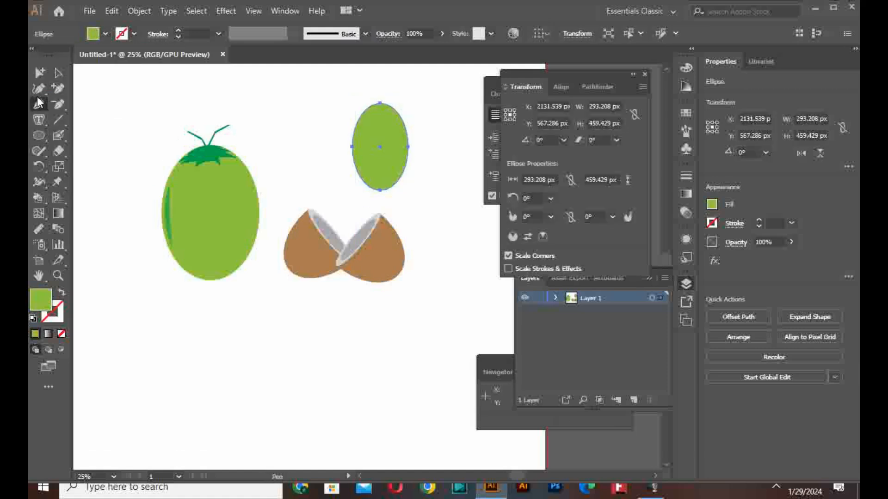
left_click(38, 89)
left_click(102, 135)
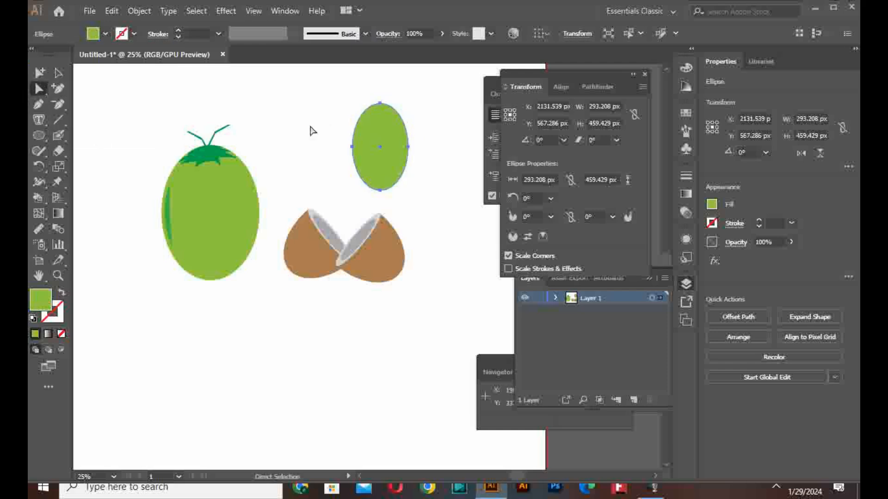
left_click(379, 104)
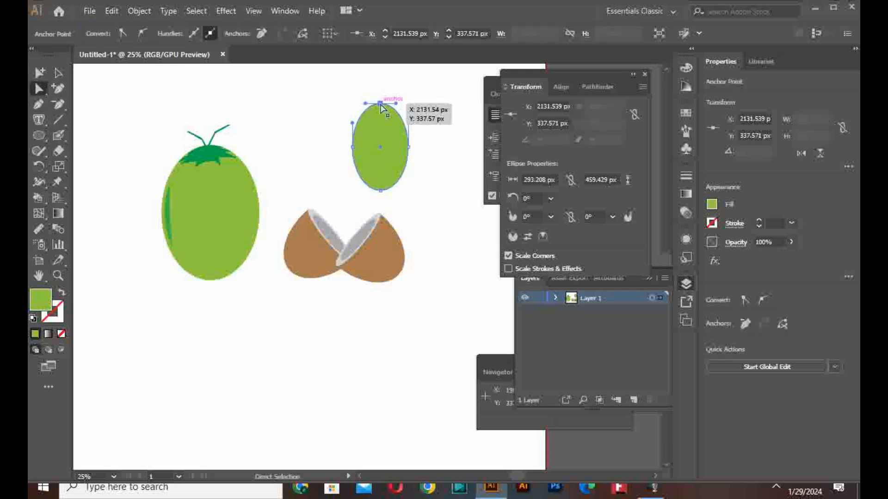
key("Delete")
right_click(381, 135)
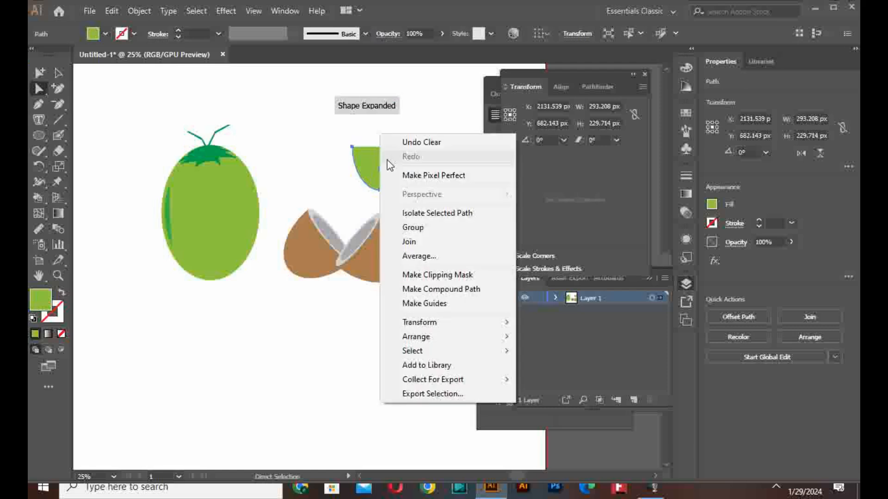
left_click(409, 242)
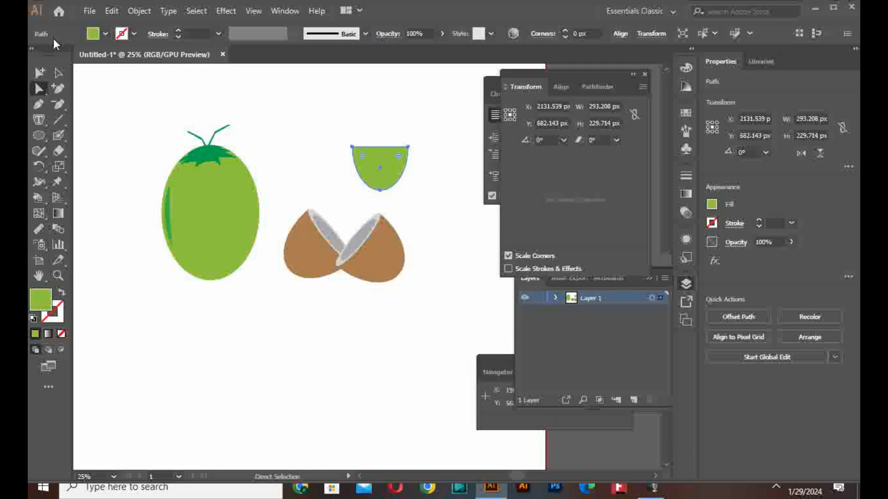
Bend the green half's straight top edge slightly downward at its middle with the Curvature tool
left_click(35, 100)
left_click_drag(38, 75, 39, 86)
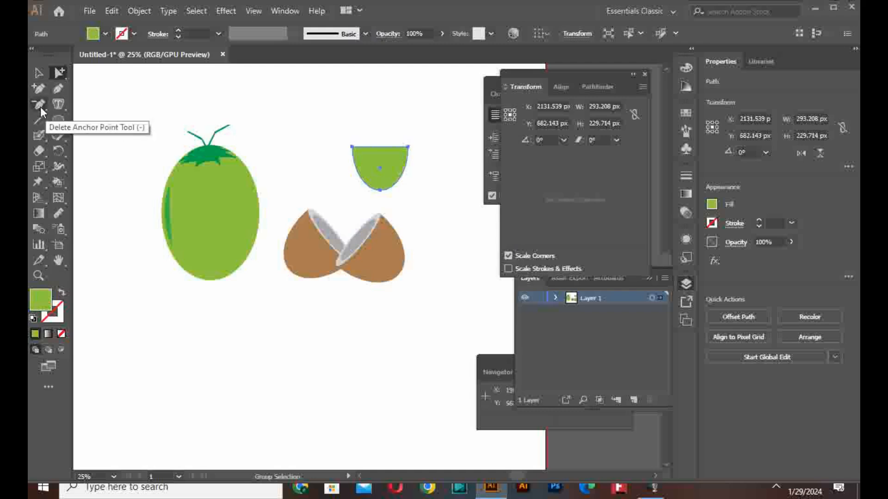
left_click(40, 106)
left_click(35, 90)
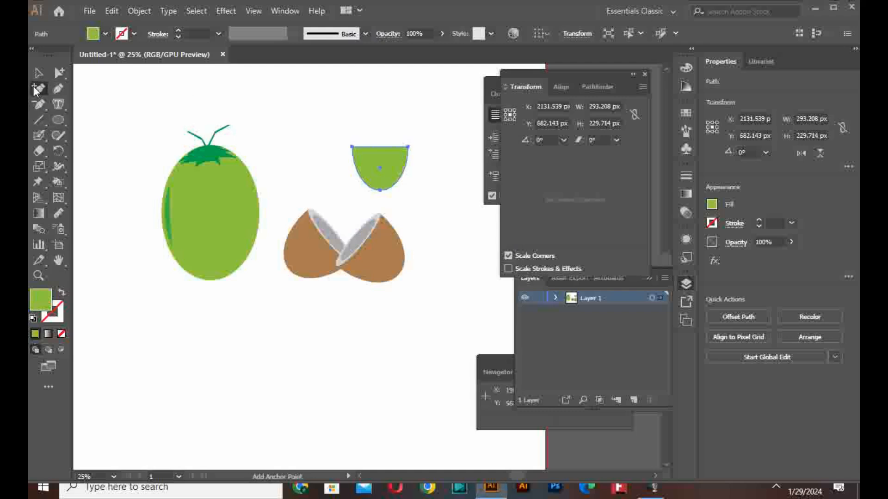
left_click(40, 105)
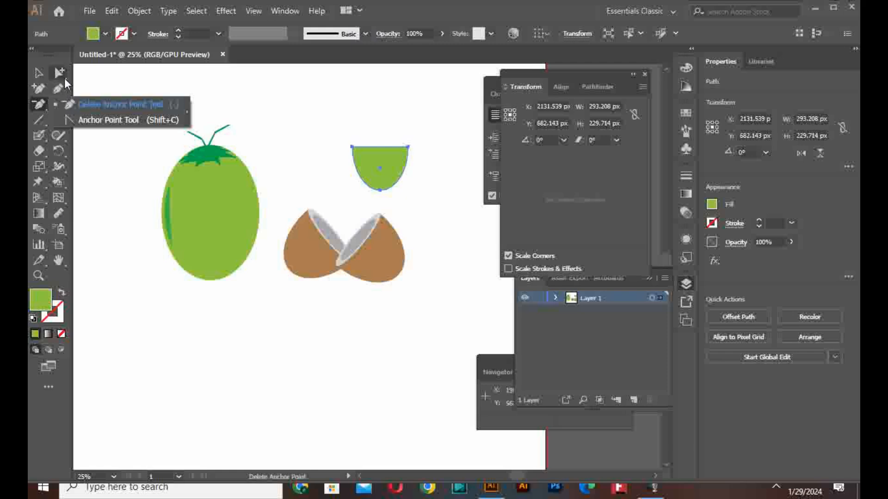
left_click(65, 78)
left_click(107, 106)
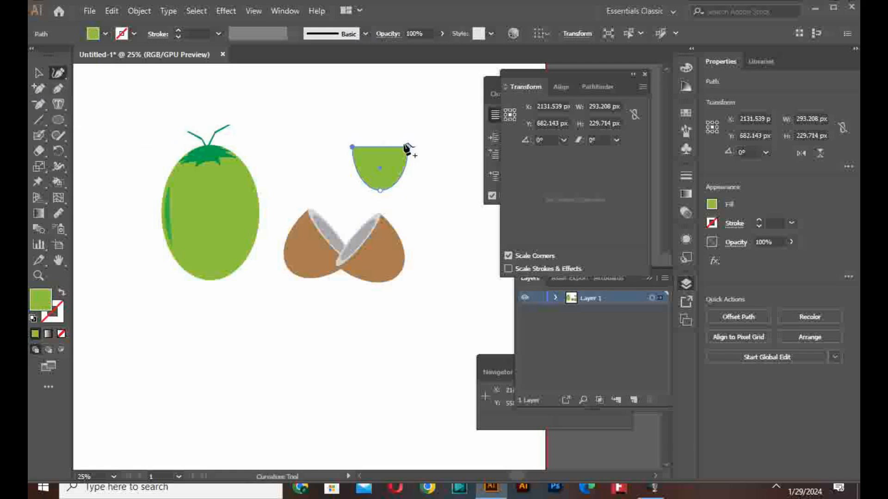
scroll(396, 144, "up", 2)
scroll(396, 144, "up", 5)
scroll(307, 188, "down", 2)
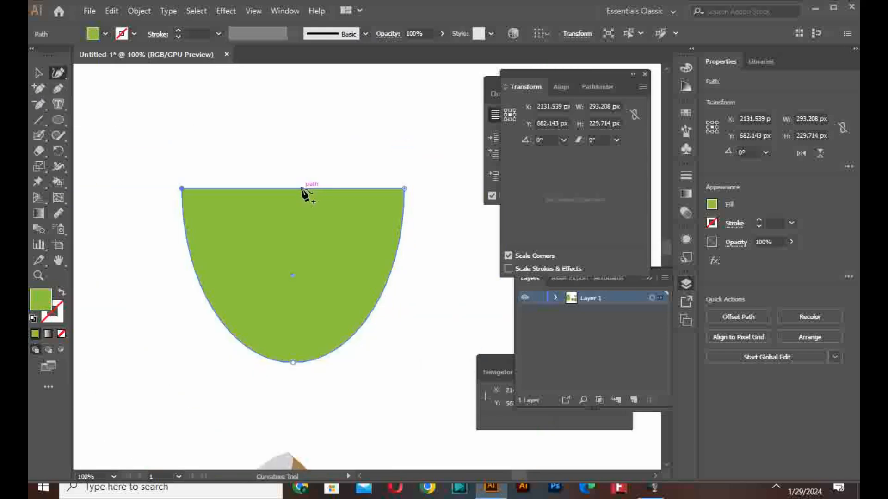
left_click_drag(301, 189, 300, 203)
Draw an ellipse about 292 by 61 px across the green half's opening and fill it with light grey
left_click(58, 120)
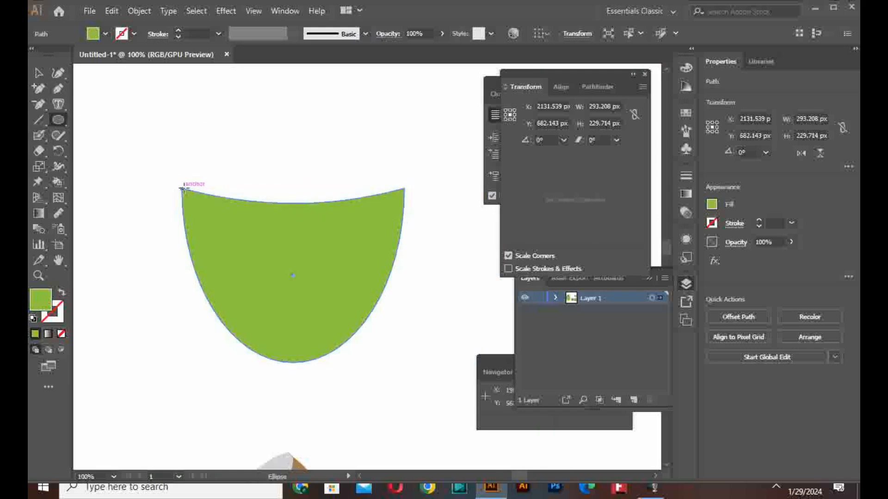
left_click_drag(181, 186, 403, 214)
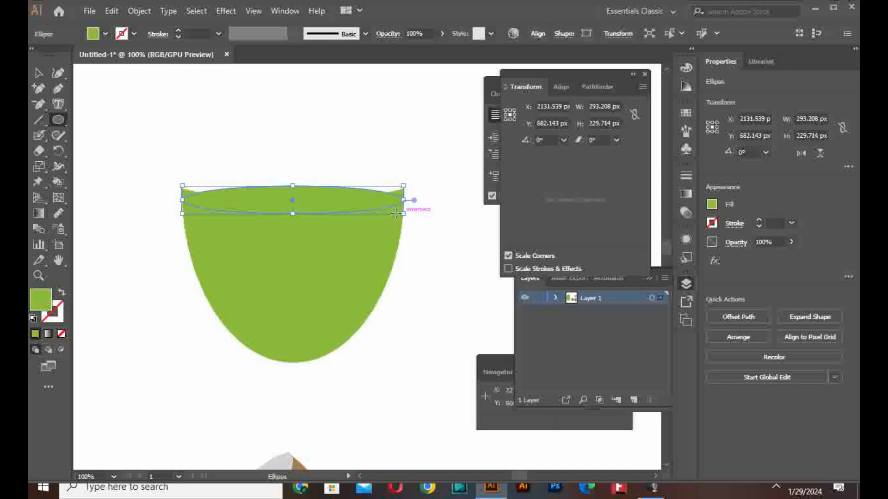
left_click(46, 75)
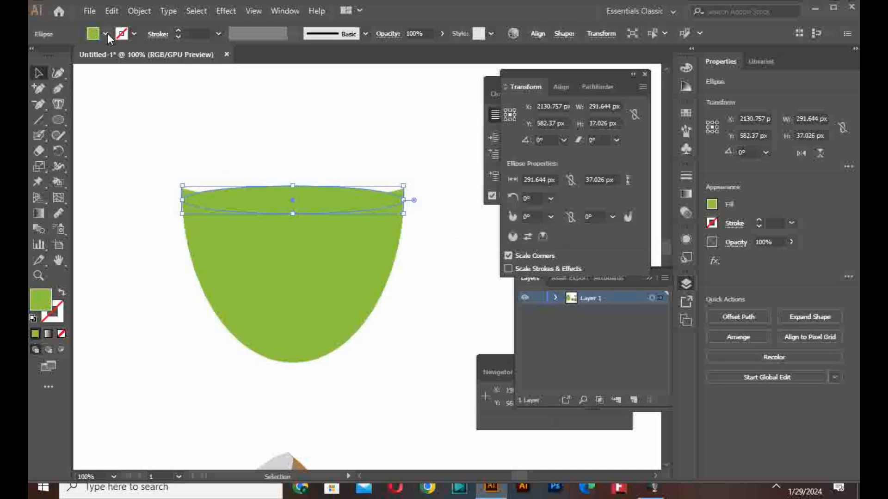
left_click(106, 34)
left_click(119, 94)
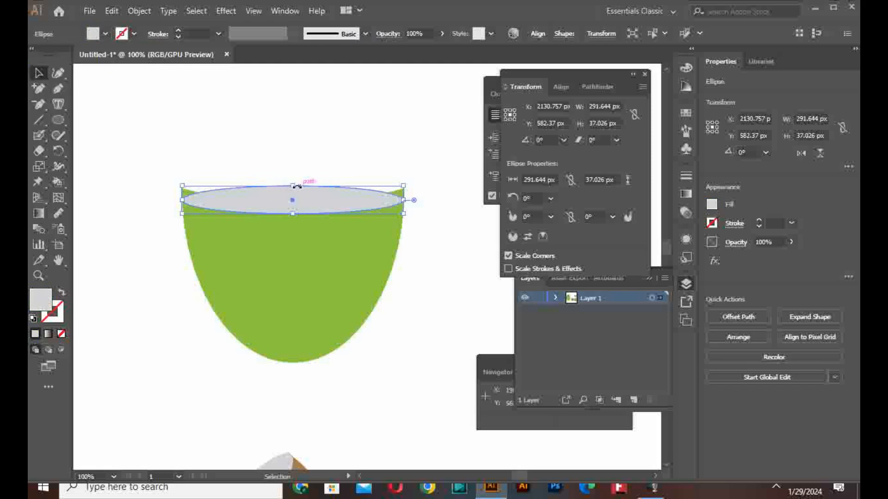
left_click_drag(296, 186, 296, 169)
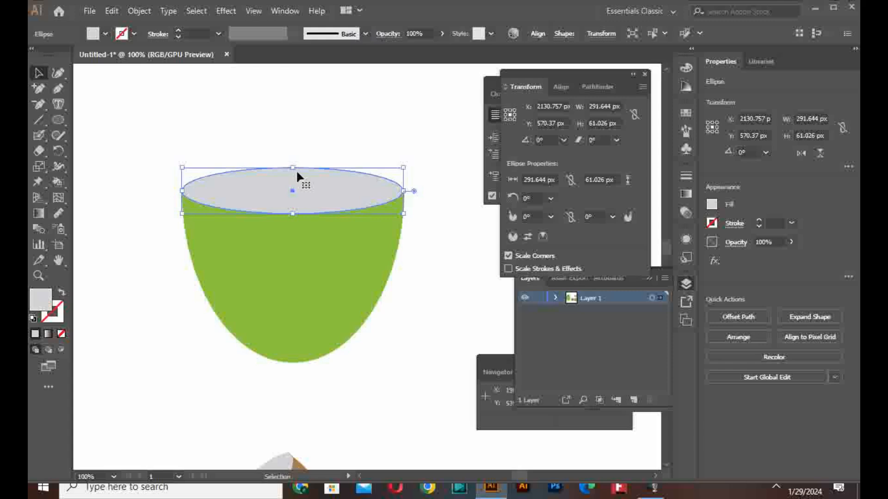
Paste a copy of the light grey ellipse in front and shrink it about its centre to about 235 by 49 px
left_click(476, 278)
left_click(306, 193)
key("a")
key("v")
left_click(120, 12)
left_click(138, 72)
left_click(117, 12)
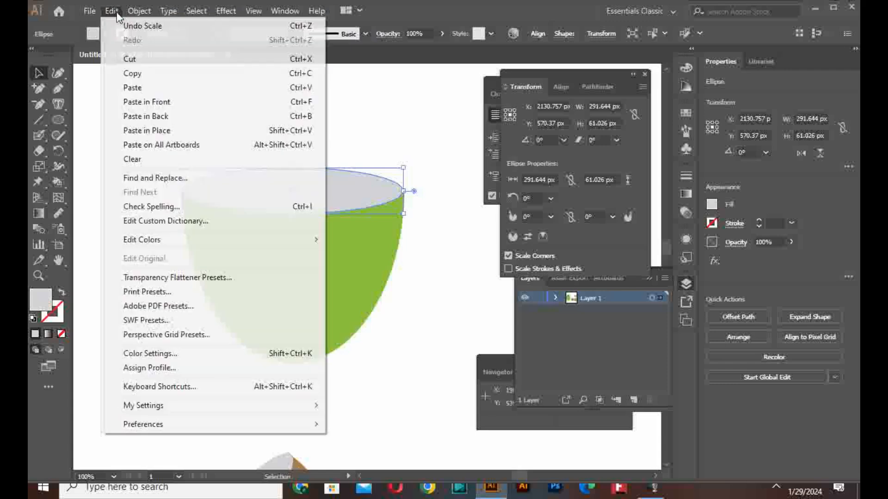
left_click(155, 104)
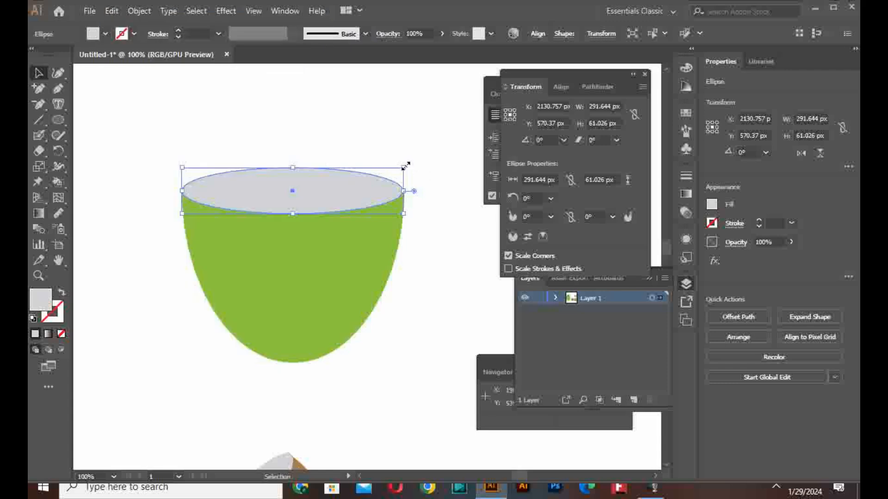
left_click_drag(405, 167, 382, 172)
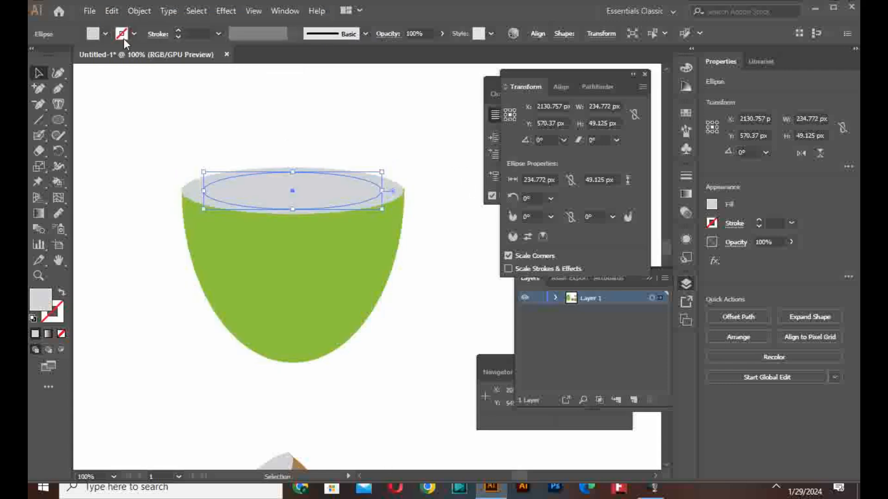
Fill the smaller inner ellipse with the lightest grey swatch
left_click(107, 34)
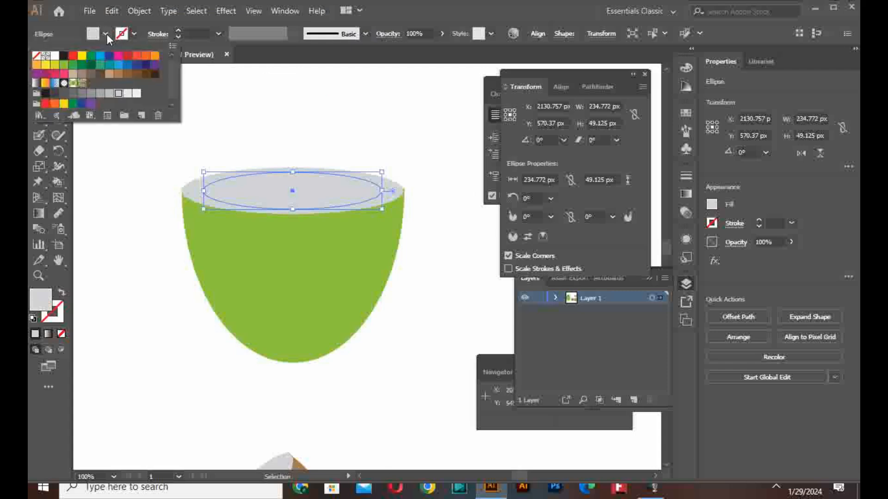
left_click(74, 65)
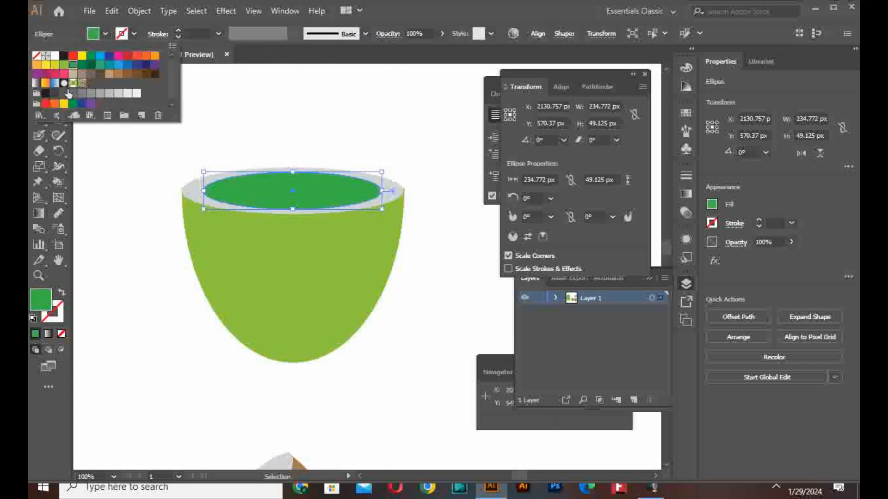
left_click(137, 94)
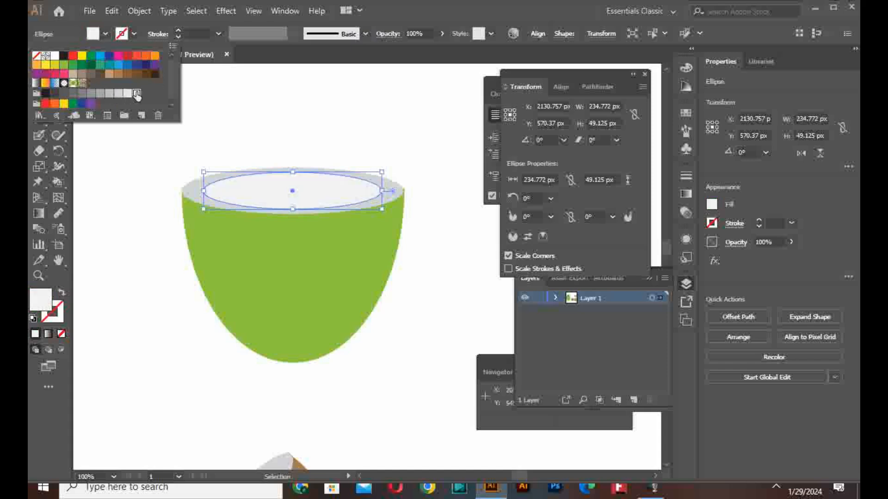
Select the green half and both of its opening ellipses and group them
left_click(361, 148)
left_click_drag(423, 157, 271, 262)
right_click(272, 262)
left_click(292, 87)
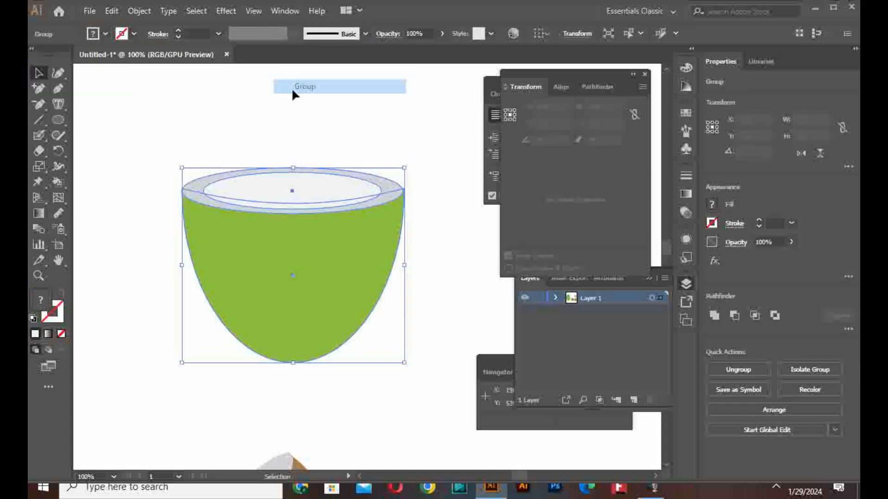
left_click(287, 98)
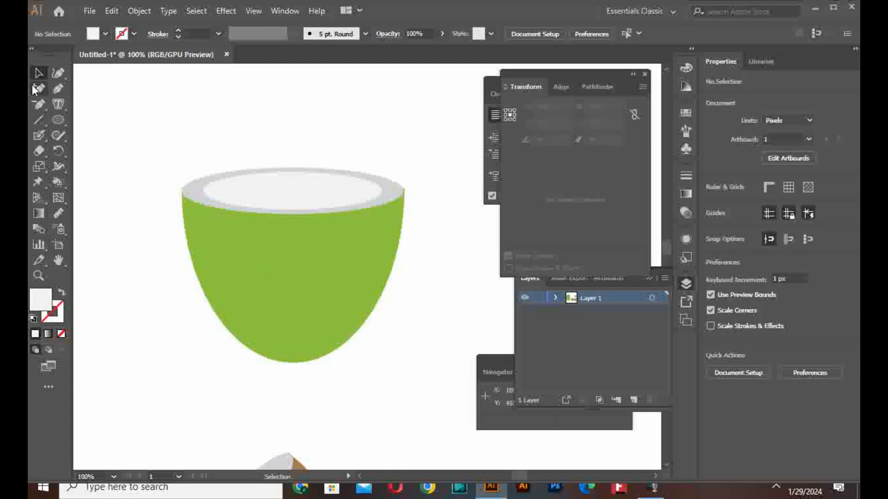
Draw a closed bent drinking straw about 103 by 132 px with the Pen tool, its lower end inside the green half's opening
left_click(64, 89)
left_click_drag(191, 89, 234, 104)
left_click_drag(262, 188, 268, 188)
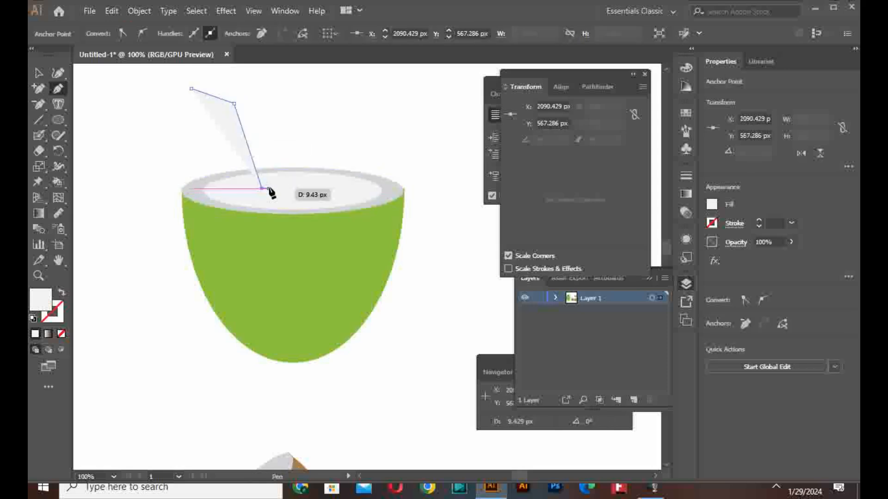
left_click(241, 99)
left_click_drag(214, 91, 192, 88)
left_click(191, 88)
Fill the bent straw with medium grey and deselect it
left_click(39, 73)
left_click(301, 93)
left_click(250, 122)
left_click(106, 35)
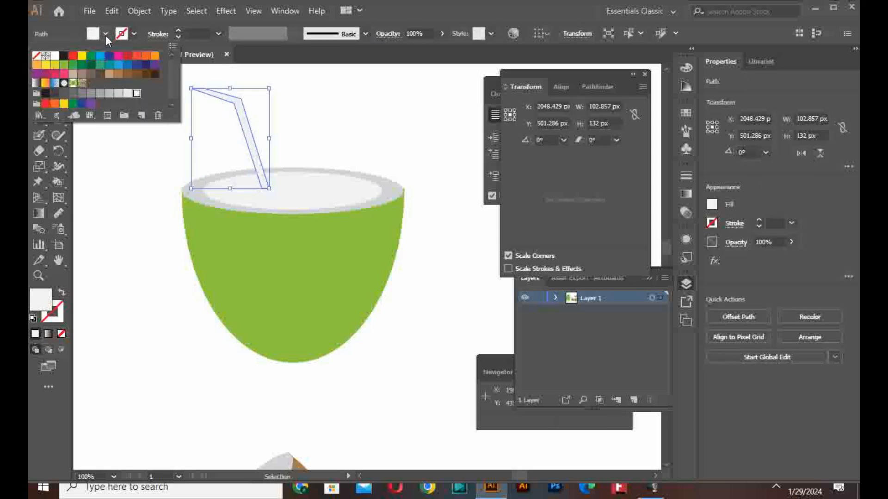
left_click(99, 96)
key("Escape")
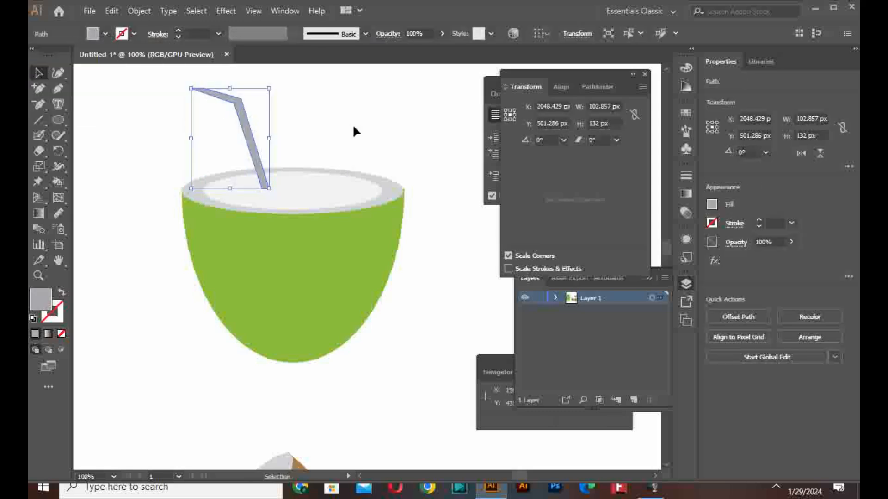
left_click(352, 123)
Group the straw with the cut green half and move the group left, directly above the opened brown halves
key("ctrl+0")
scroll(368, 162, "up", 2)
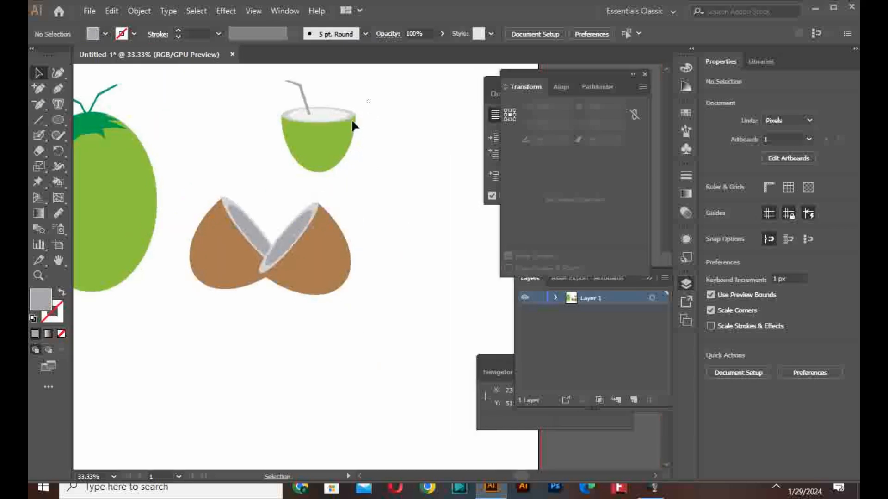
left_click_drag(370, 98, 284, 174)
right_click(285, 174)
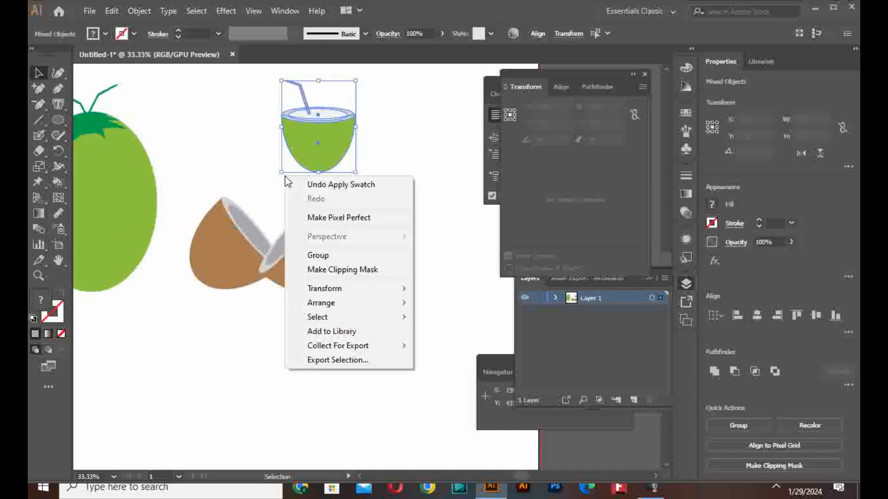
left_click(336, 254)
key("ctrl+h")
left_click_drag(346, 149, 273, 164)
left_click(393, 222)
scroll(393, 222, "down", 2)
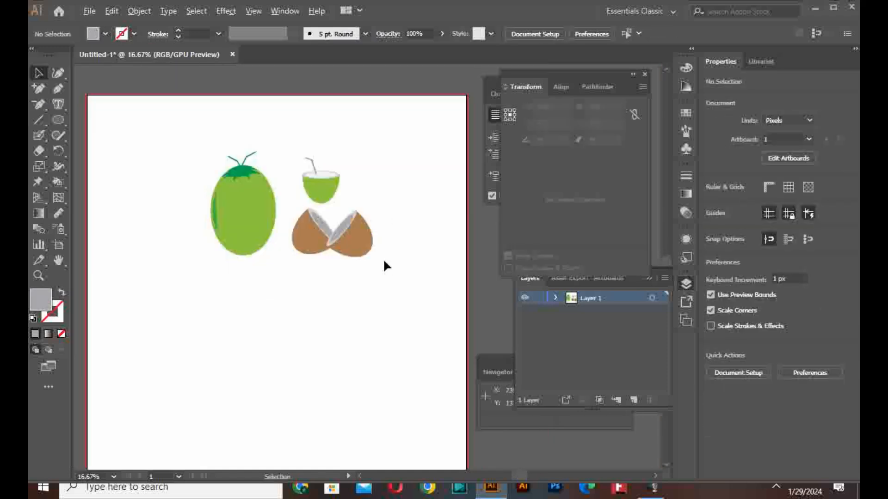
Select all the coconut artwork and move it down and slightly left, towards the artboard's centre
left_click_drag(383, 259, 373, 231)
left_click_drag(394, 129, 141, 310)
left_click_drag(253, 204, 243, 259)
left_click(313, 311)
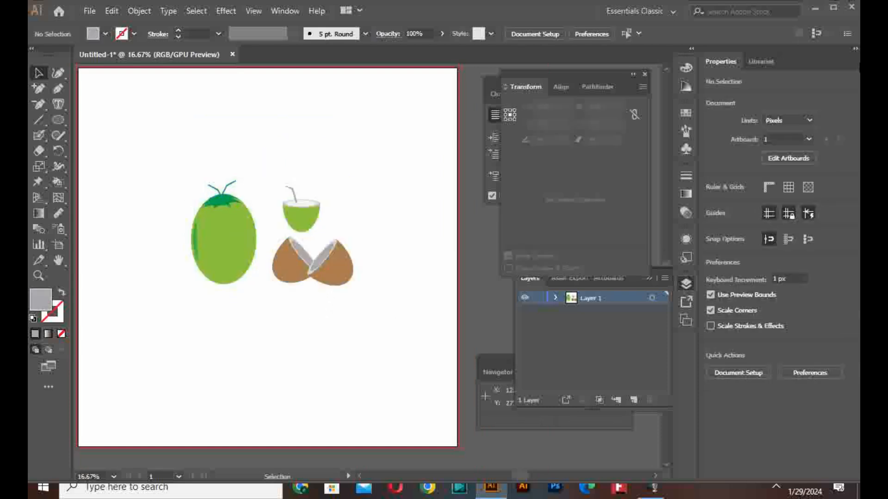